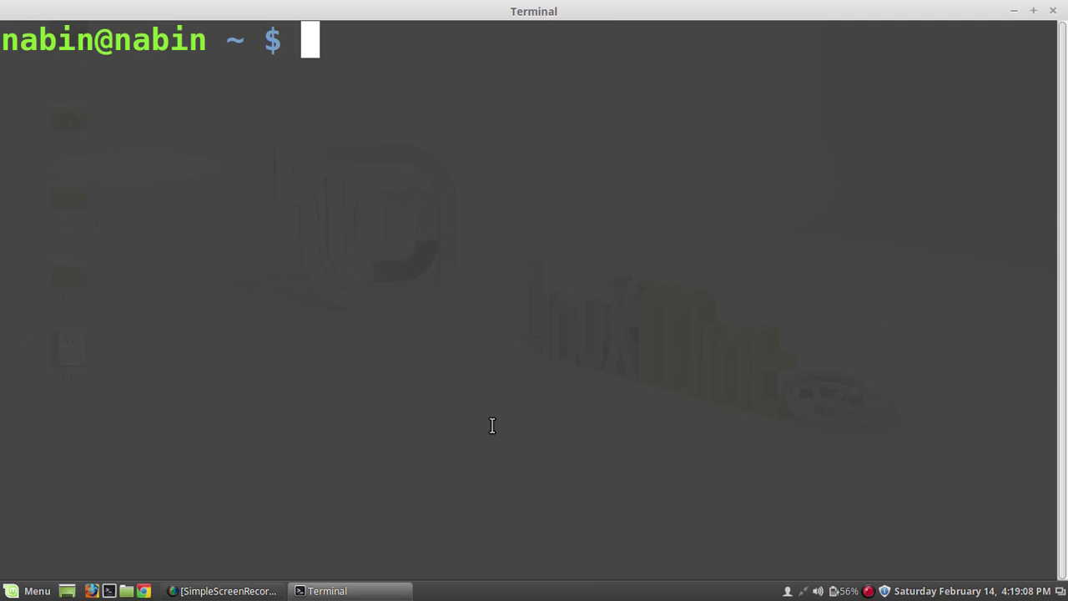
Run java -jar NSG2.1.jar in Terminal to launch NSG2.1
text(jav)
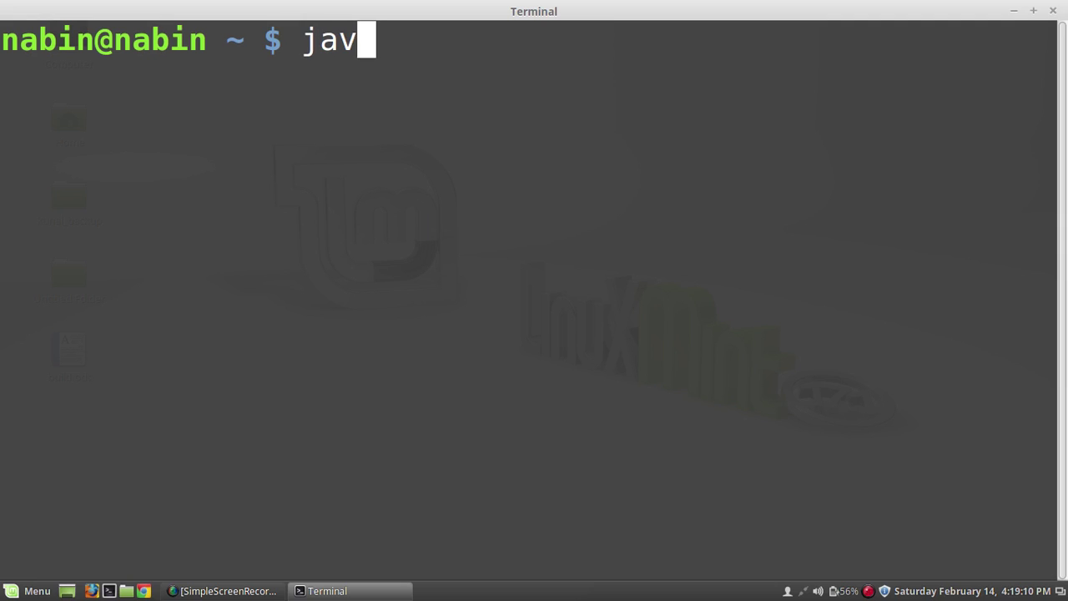
text(a -jar N)
key(Tab)
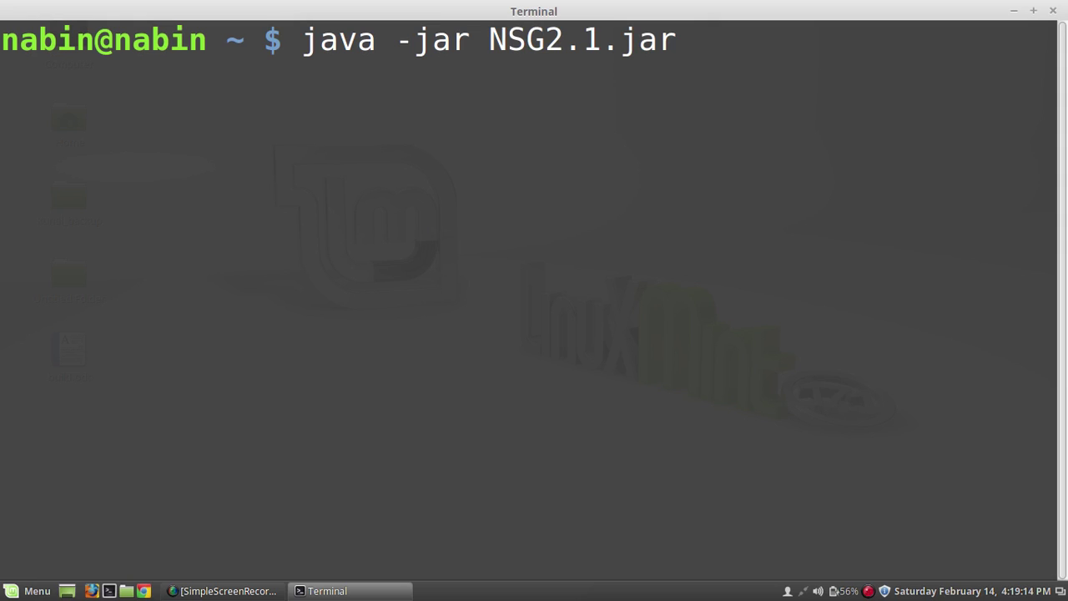
key(Return)
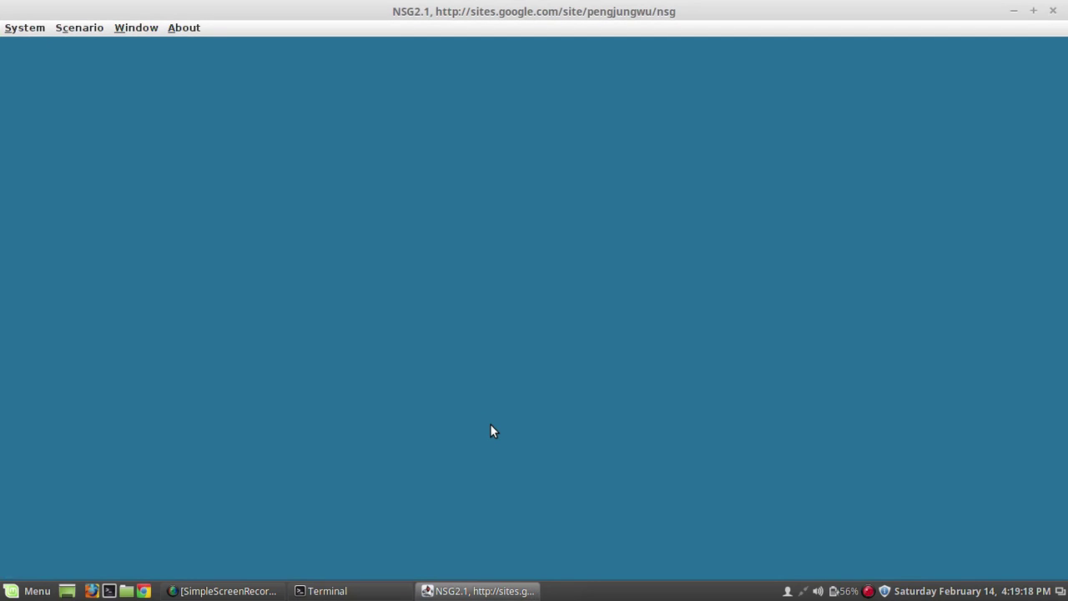
Start a new wireless scenario, keeping Node placement mode
click(80, 29)
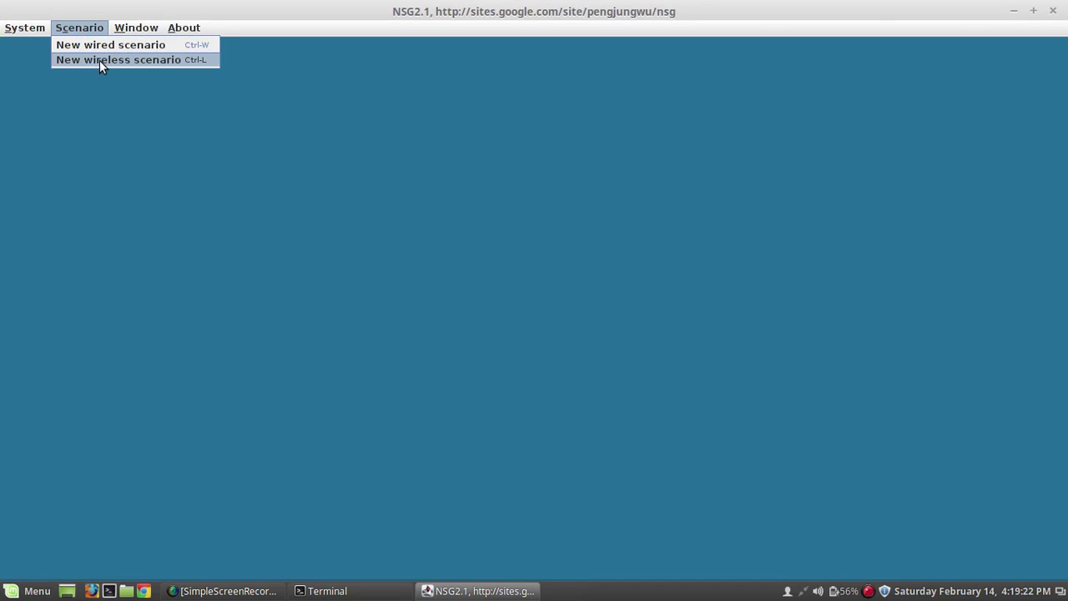
click(99, 60)
click(99, 60)
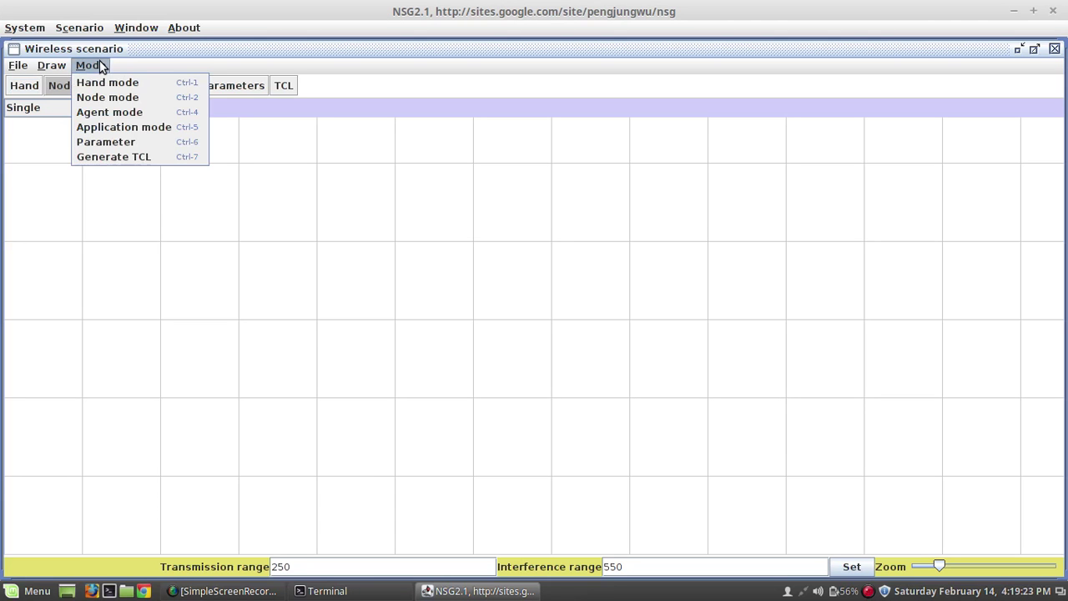
click(318, 96)
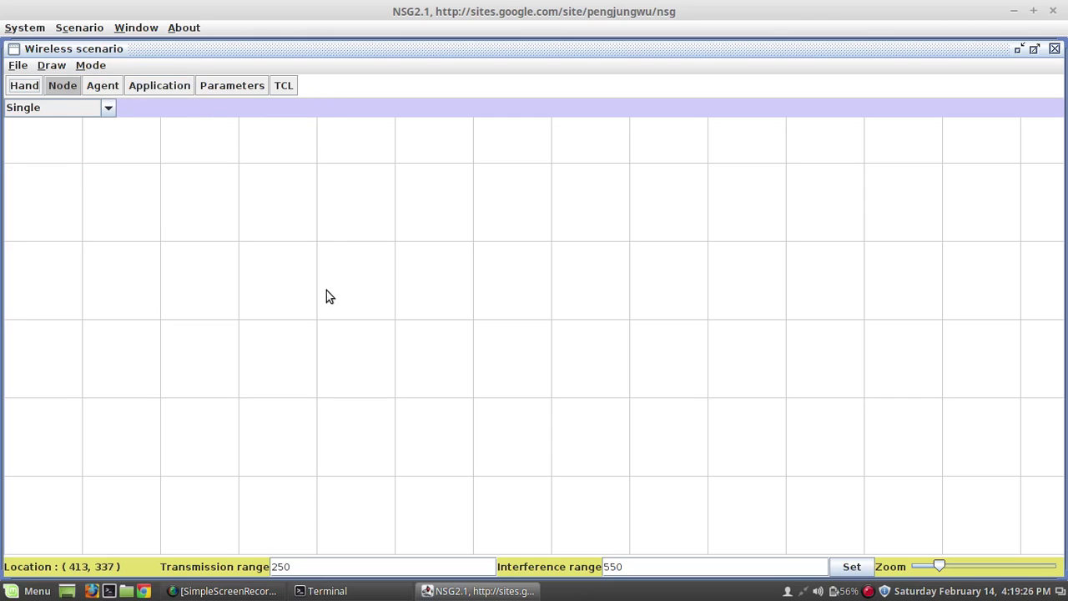
Place eleven nodes, n0 through n10, across the grid and select n1
click(288, 325)
click(427, 244)
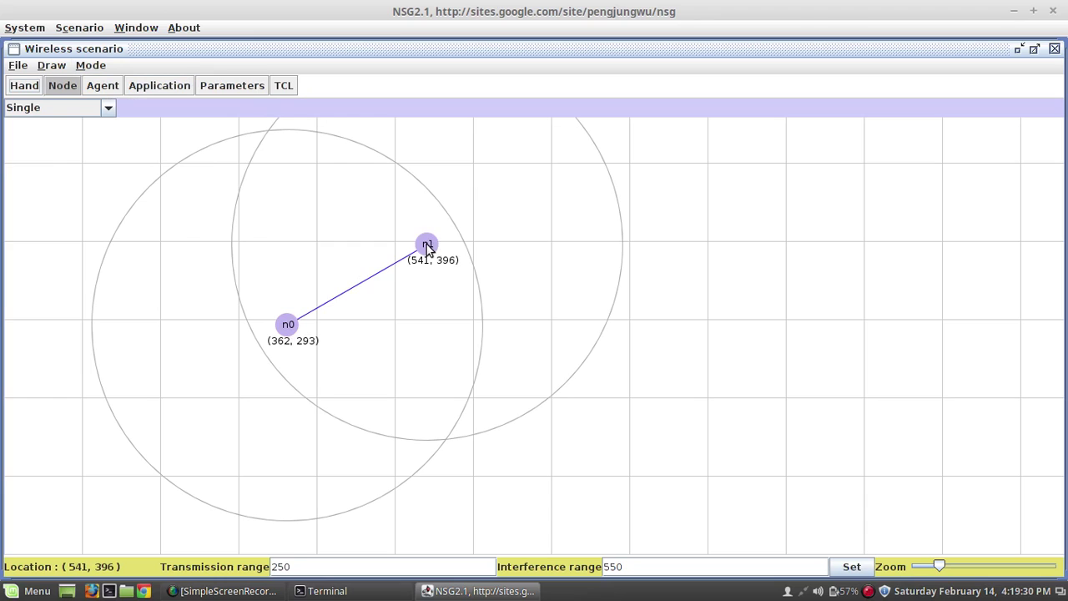
click(512, 345)
click(562, 206)
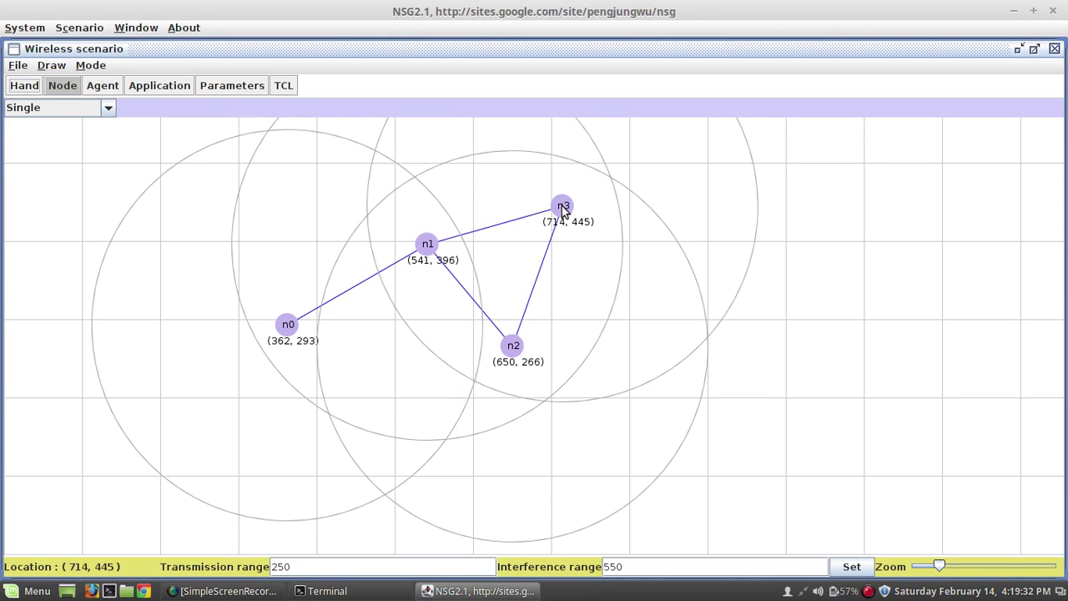
click(676, 190)
click(676, 349)
click(386, 437)
click(536, 454)
click(719, 442)
click(822, 317)
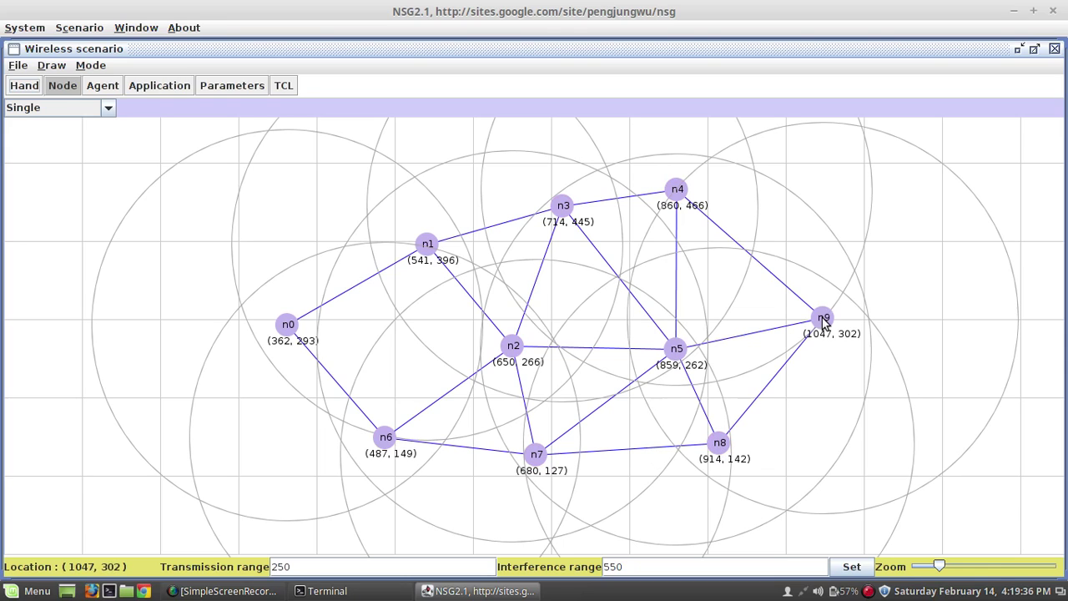
click(821, 181)
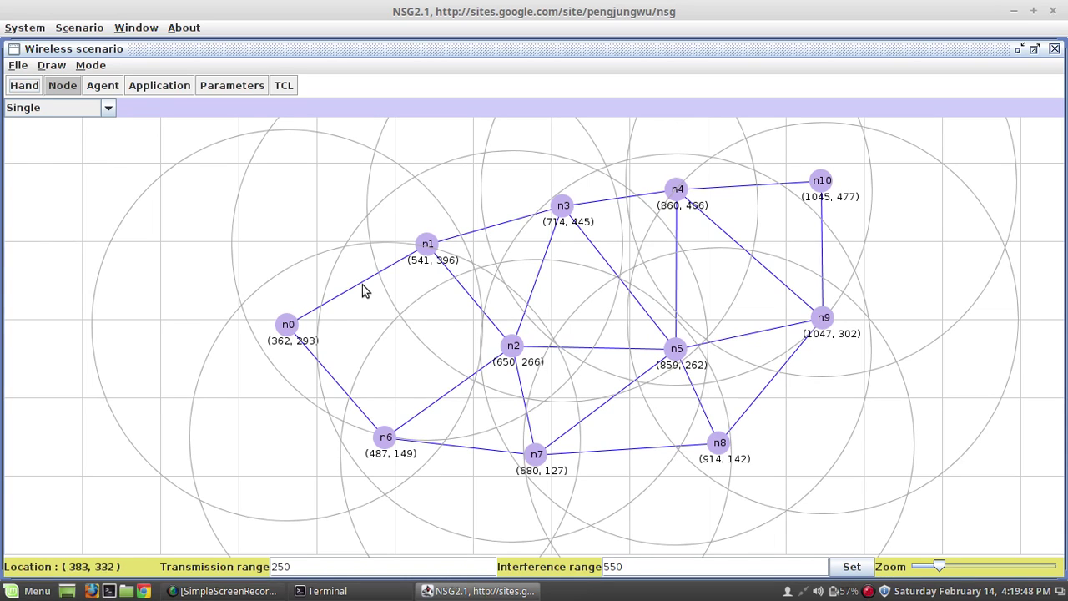
click(427, 249)
Add an n1 waypoint: start time 2, destination (400, 200), speed 30
right_click(427, 248)
click(454, 275)
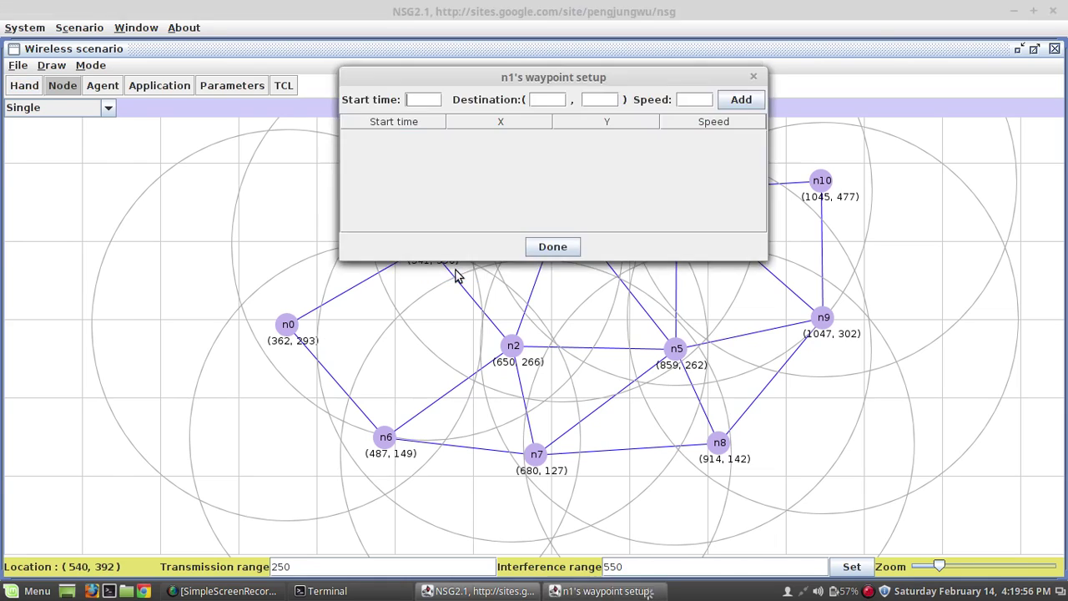
drag(535, 80, 570, 43)
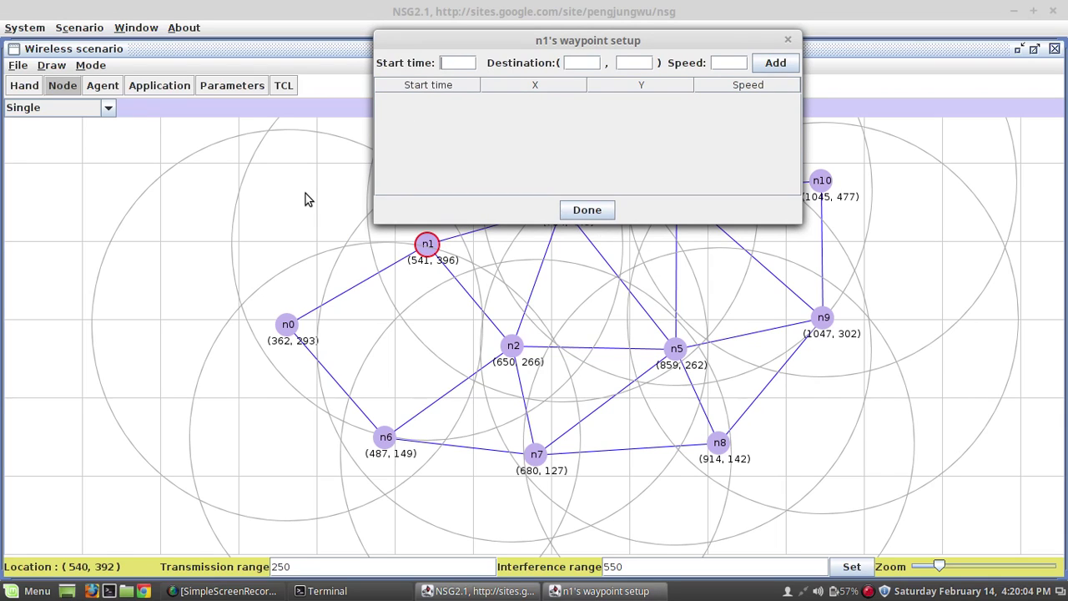
text(2)
text(400)
key(Tab)
text(200)
text(30)
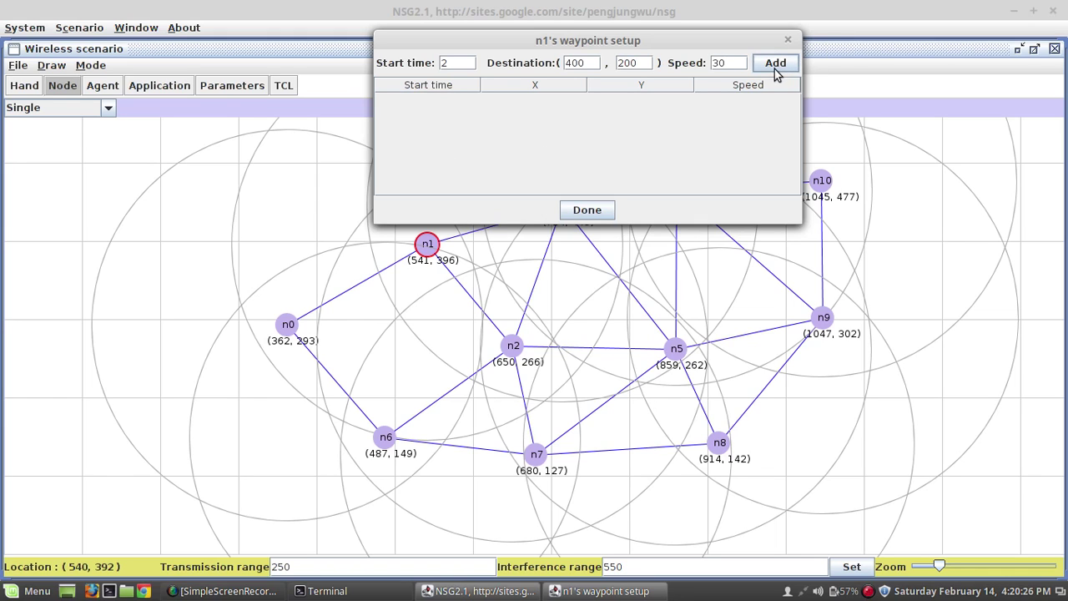
click(775, 65)
click(587, 209)
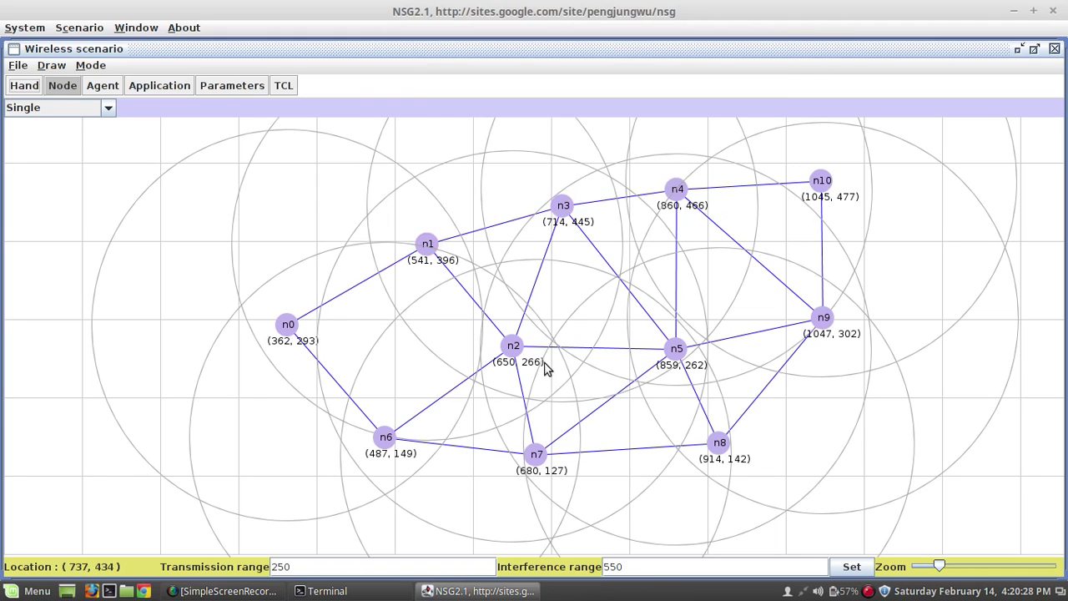
Add an n7 waypoint: start time 4, destination (500, 400), speed 50
right_click(536, 459)
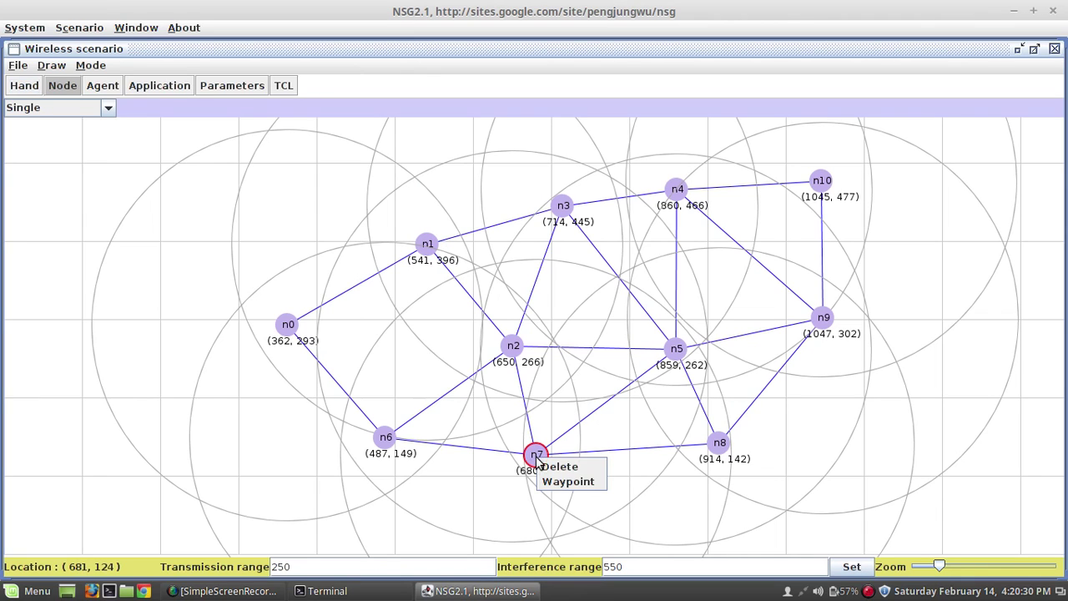
click(568, 481)
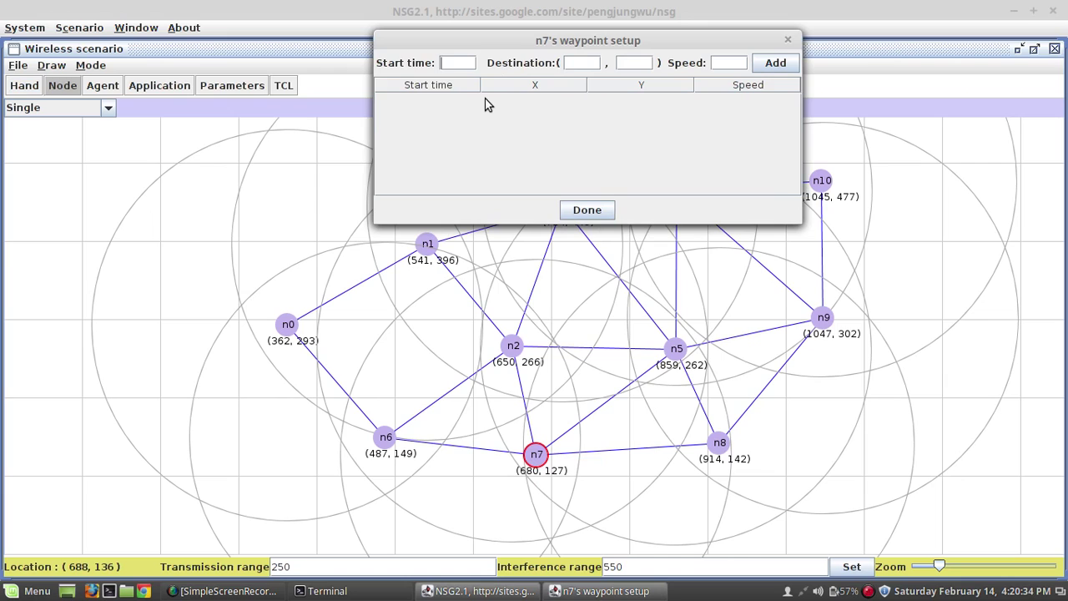
text(4)
key(Tab)
text(500,400)
key(BackSpace)
key(BackSpace)
key(BackSpace)
key(BackSpace)
key(Tab)
text(400)
click(736, 62)
text(50)
click(766, 66)
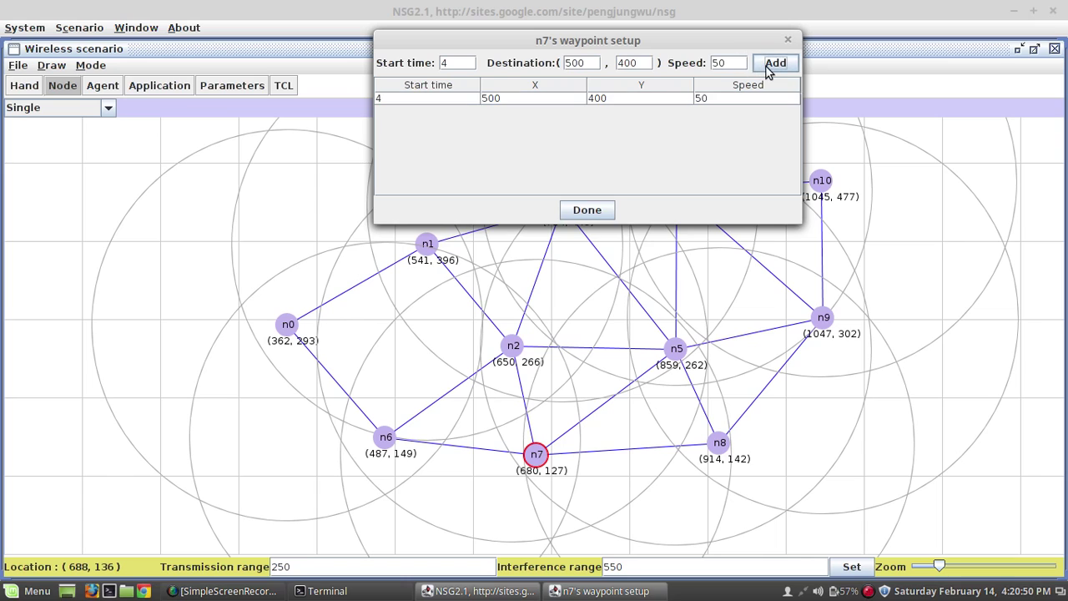
click(587, 213)
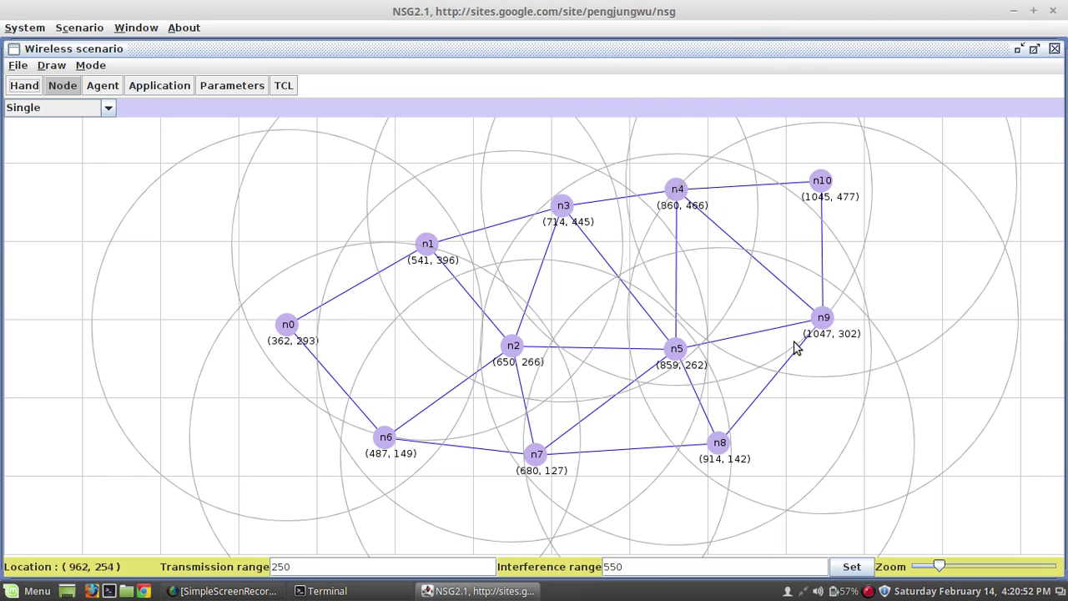
click(823, 319)
Add an n9 waypoint: start time 6, destination (800, 500), speed 60
right_click(824, 321)
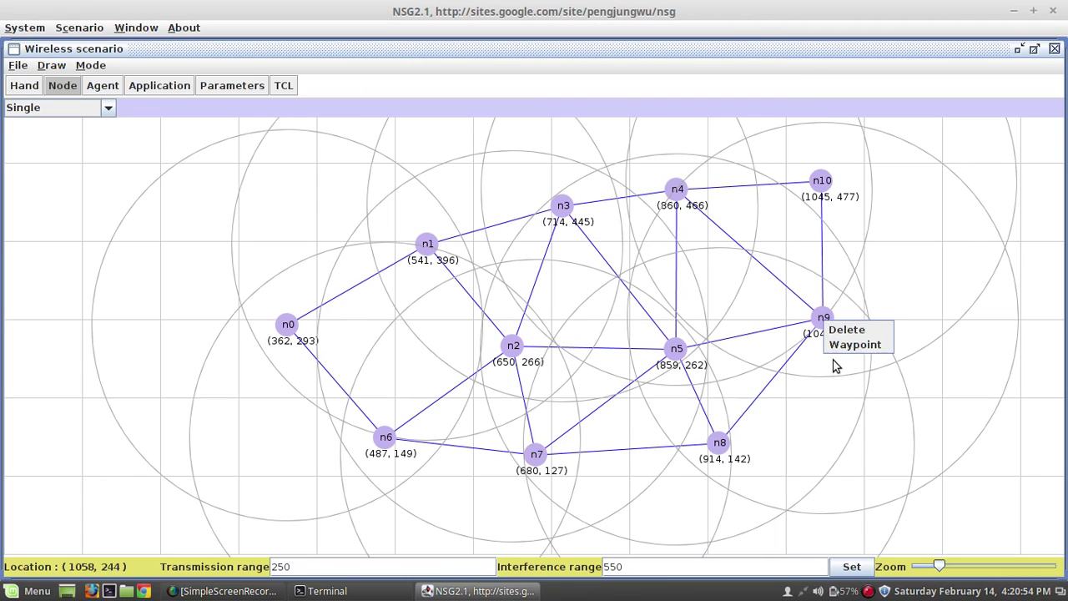
click(844, 345)
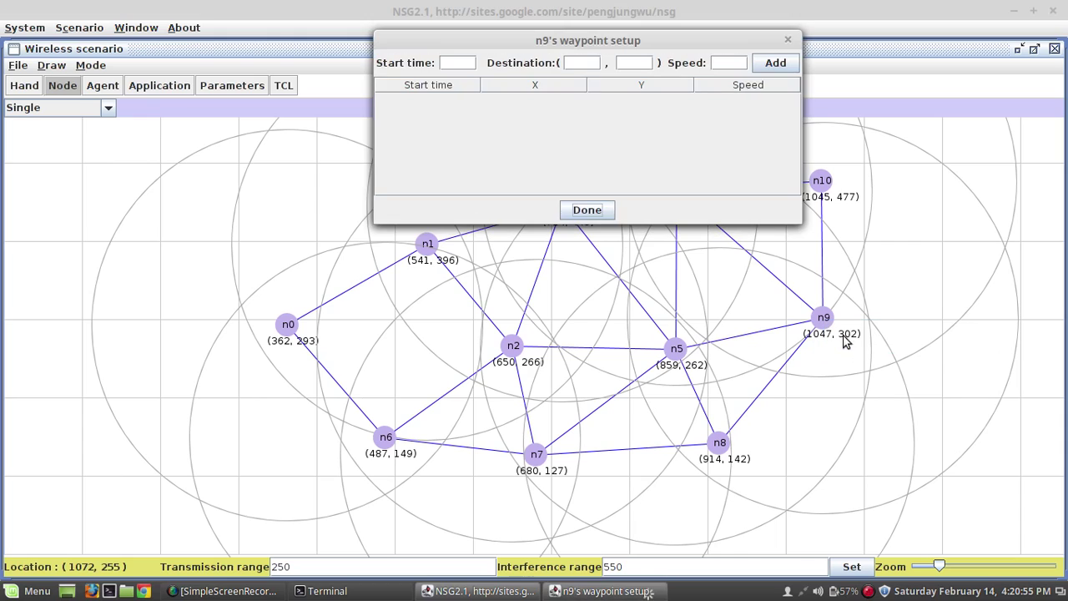
click(459, 63)
text(6)
key(Tab)
text(800)
key(Tab)
text(500)
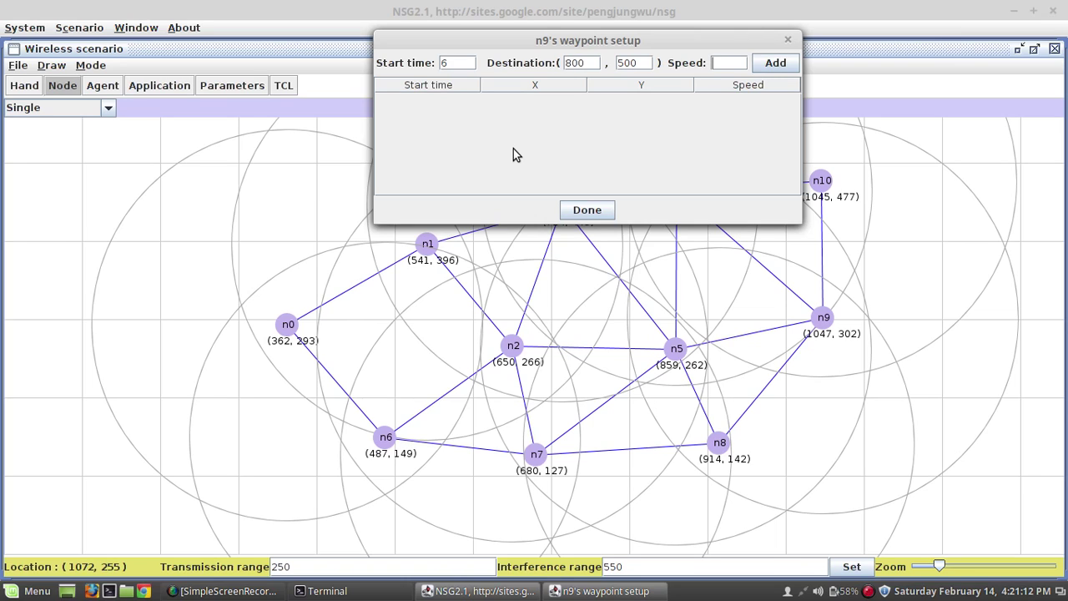
text(60)
click(772, 63)
click(573, 207)
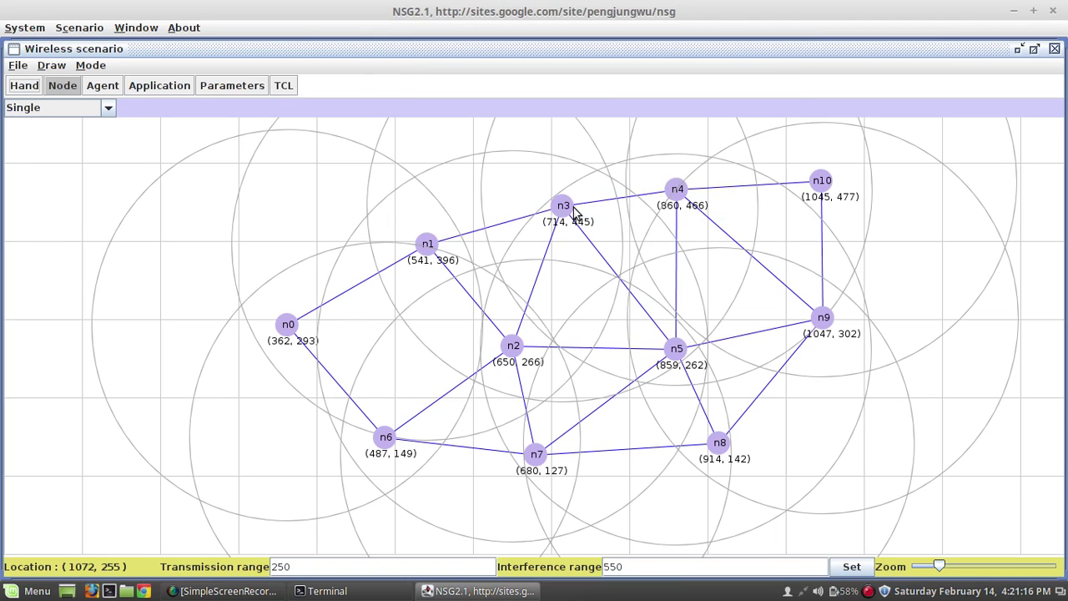
In Agent mode, attach TCP agent tcp0 to n0 and TCPSink sink1 to n10
click(102, 89)
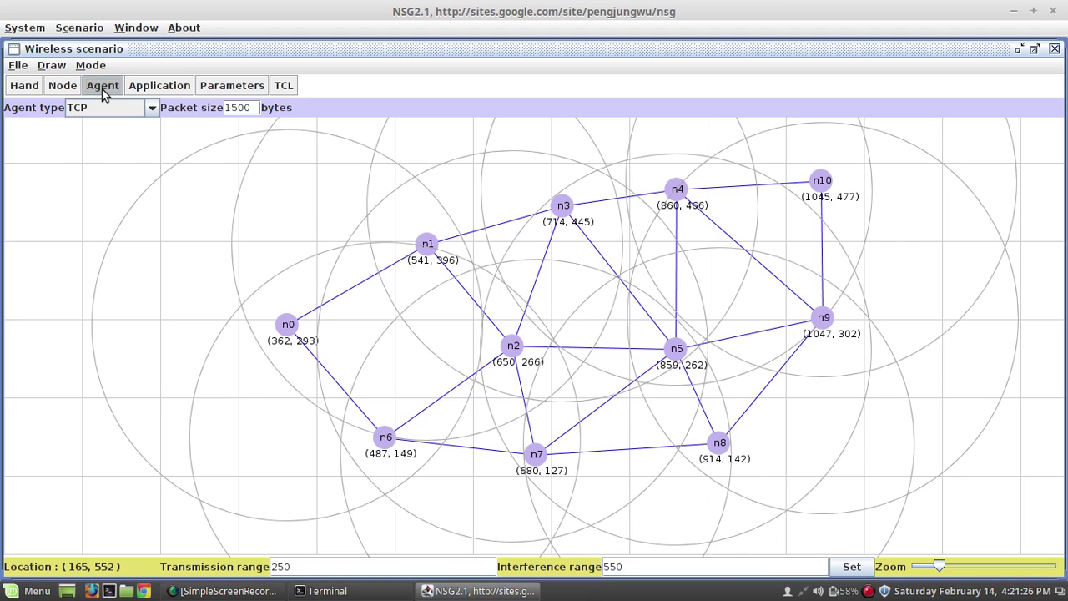
click(288, 328)
drag(288, 328, 248, 261)
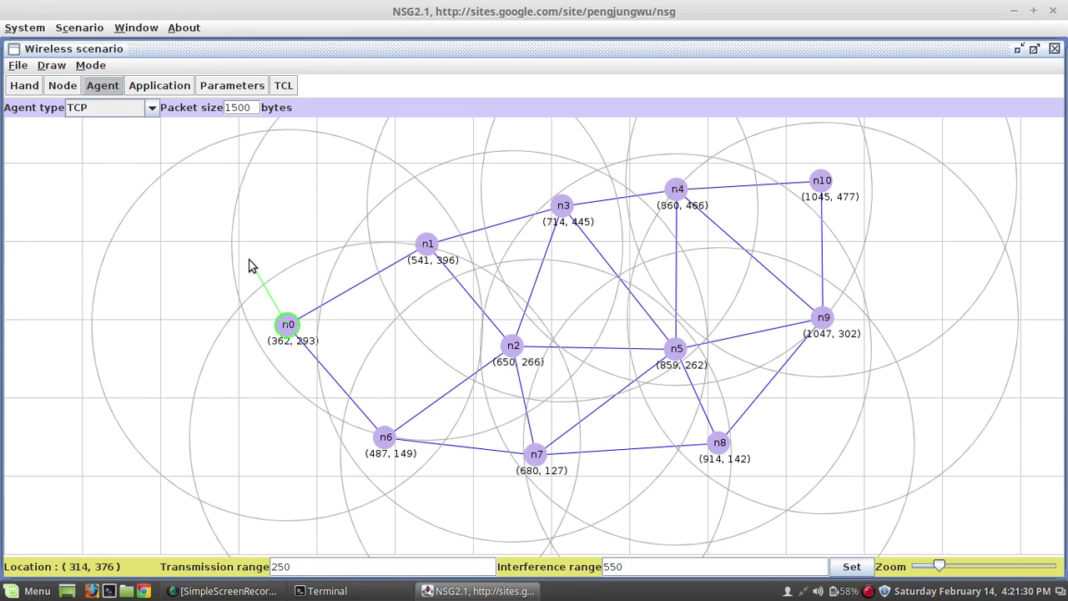
click(150, 108)
click(125, 192)
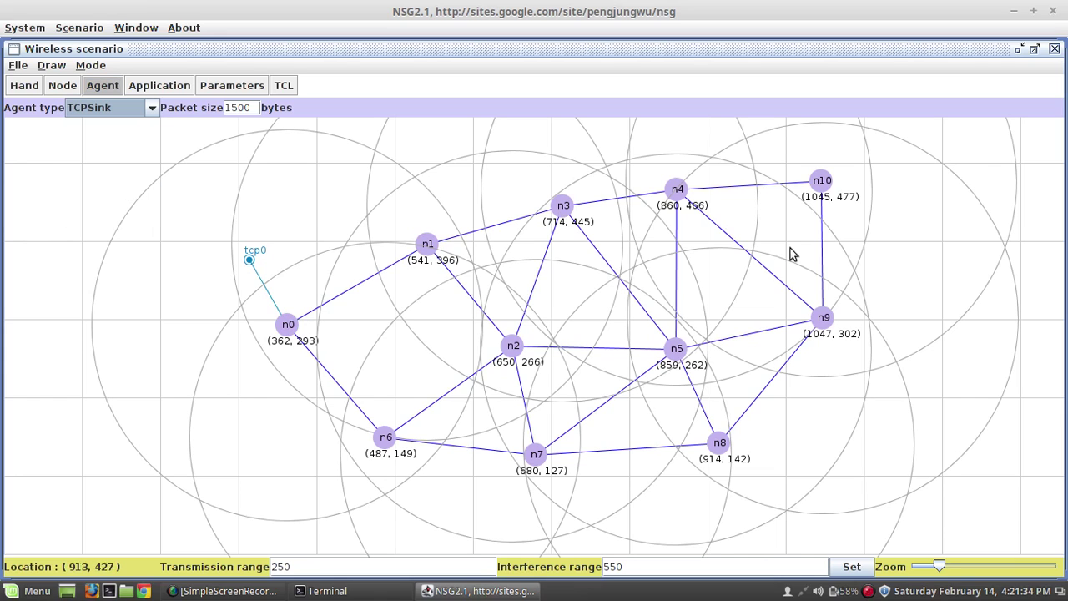
drag(824, 187, 882, 204)
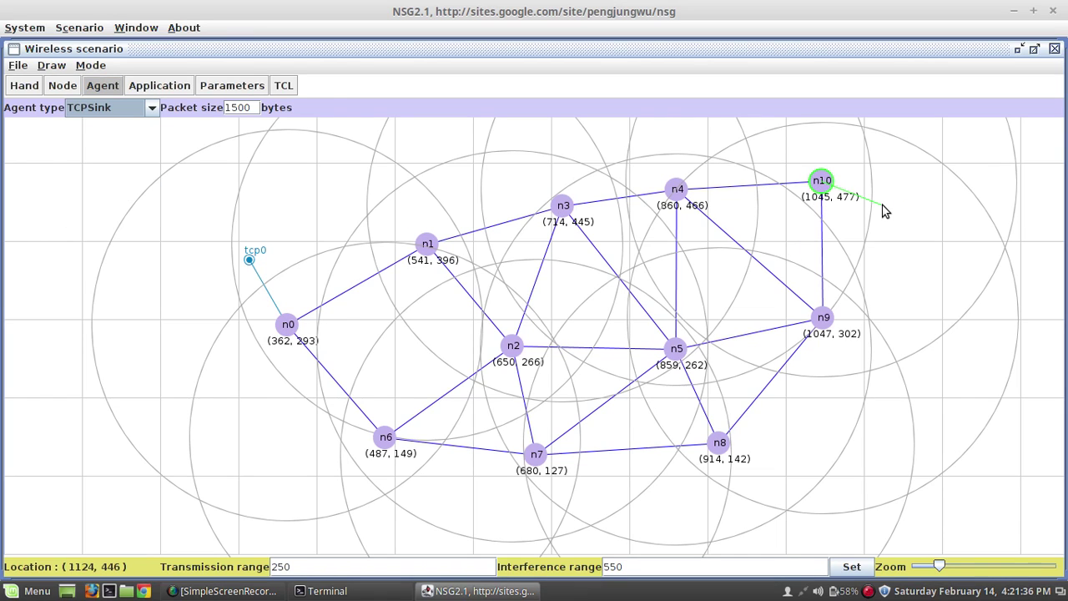
Attach a UDP agent to n6 and a NULL agent to n9
click(151, 111)
click(134, 205)
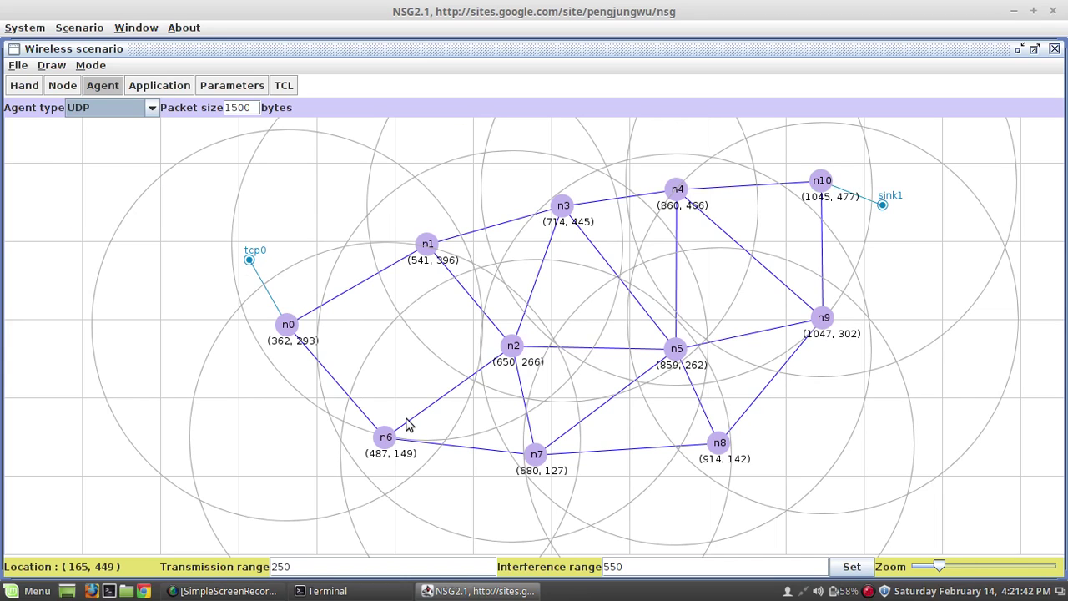
mouse_move(384, 437)
mouse_down()
mouse_move(267, 453)
mouse_move(292, 443)
mouse_up()
click(152, 111)
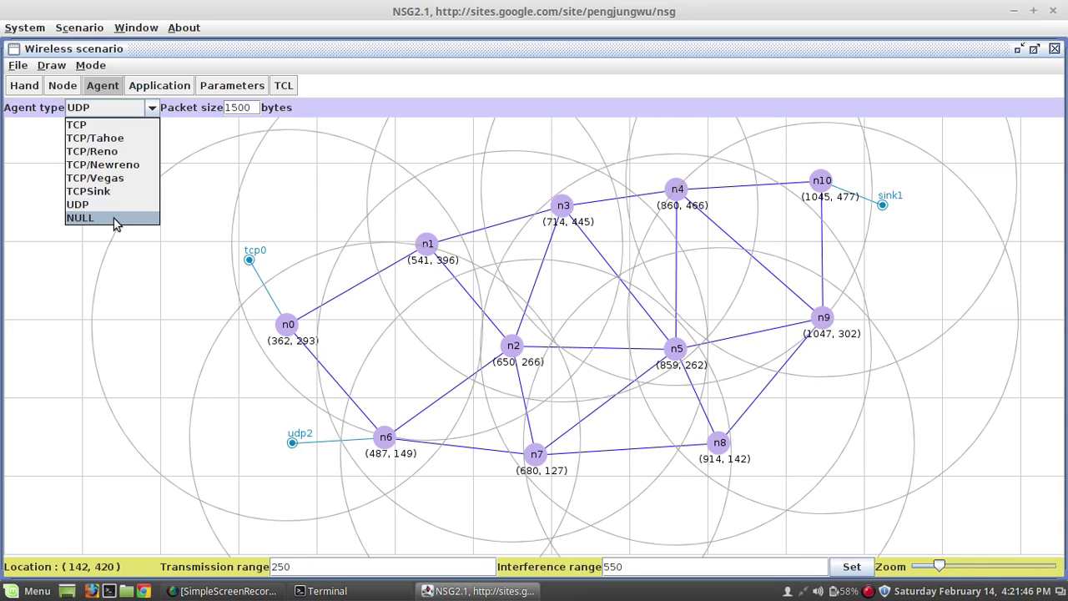
click(116, 218)
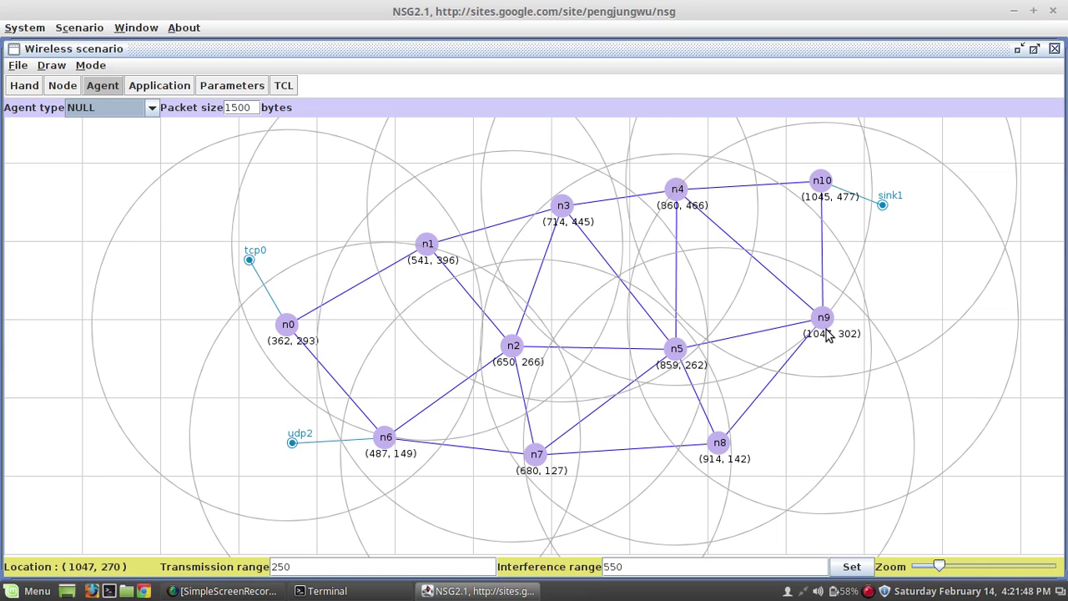
drag(824, 318, 837, 389)
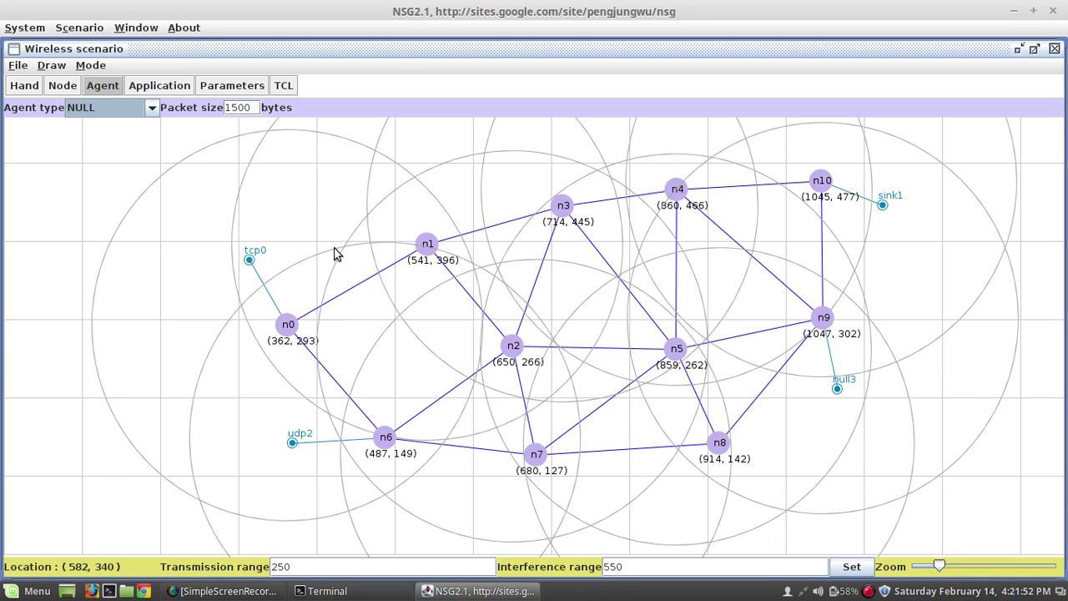
Set application stop time to 12 and attach an FTP application to tcp0
click(159, 86)
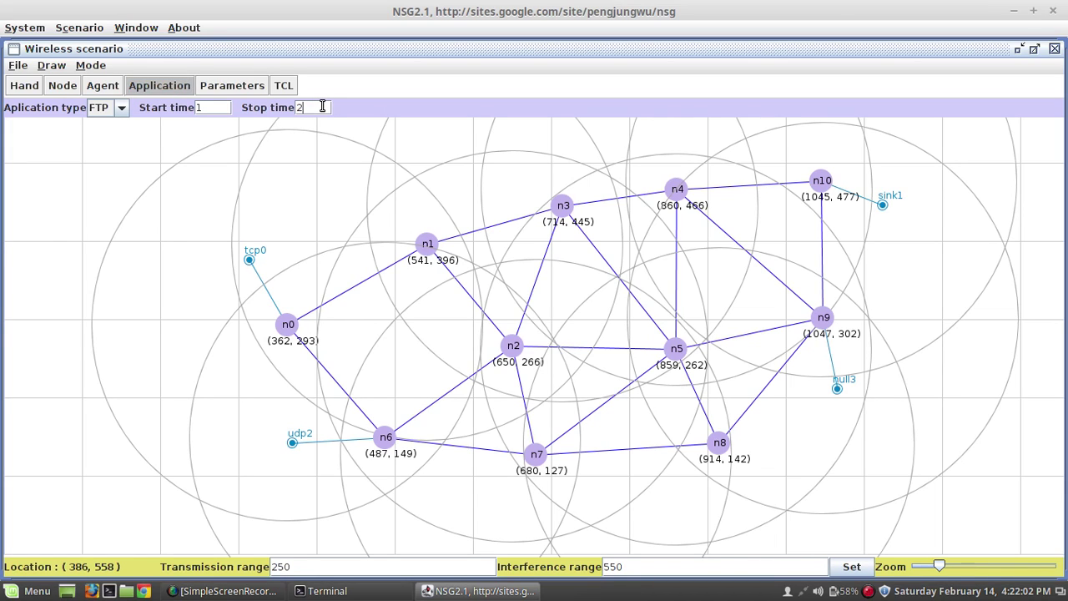
key(BackSpace)
text(1)
click(249, 260)
mouse_move(249, 260)
mouse_down()
mouse_move(208, 240)
mouse_move(202, 220)
mouse_up()
Attach CBR application cbr1 to udp2, starting at time 4
click(121, 107)
click(123, 138)
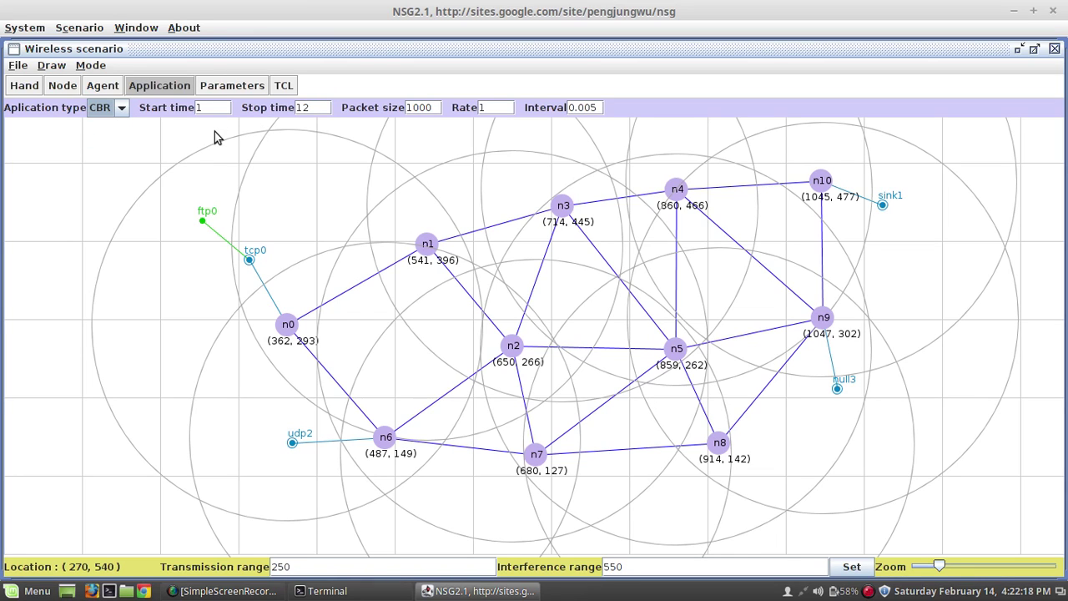
click(215, 108)
text(4)
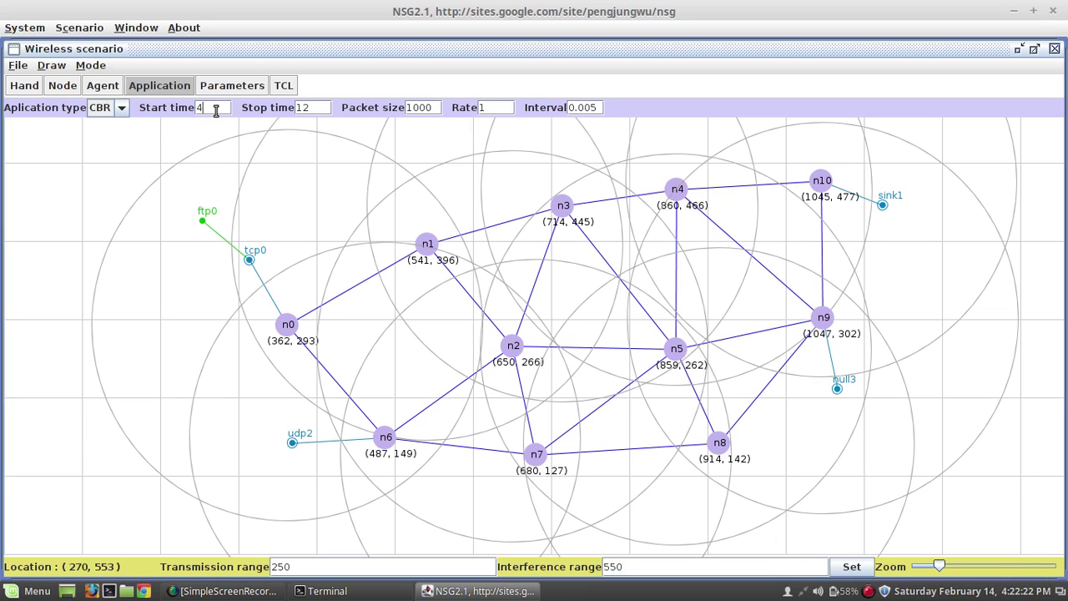
click(292, 443)
click(231, 456)
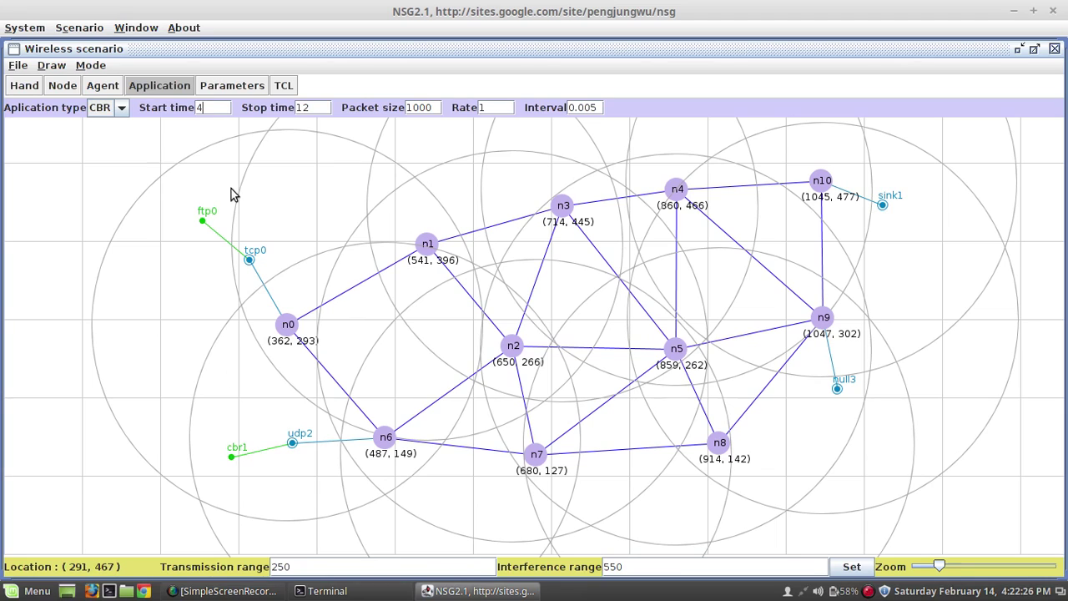
Link tcp0 to sink1 and udp2 to null3, then bring up the Parameters setup
click(105, 87)
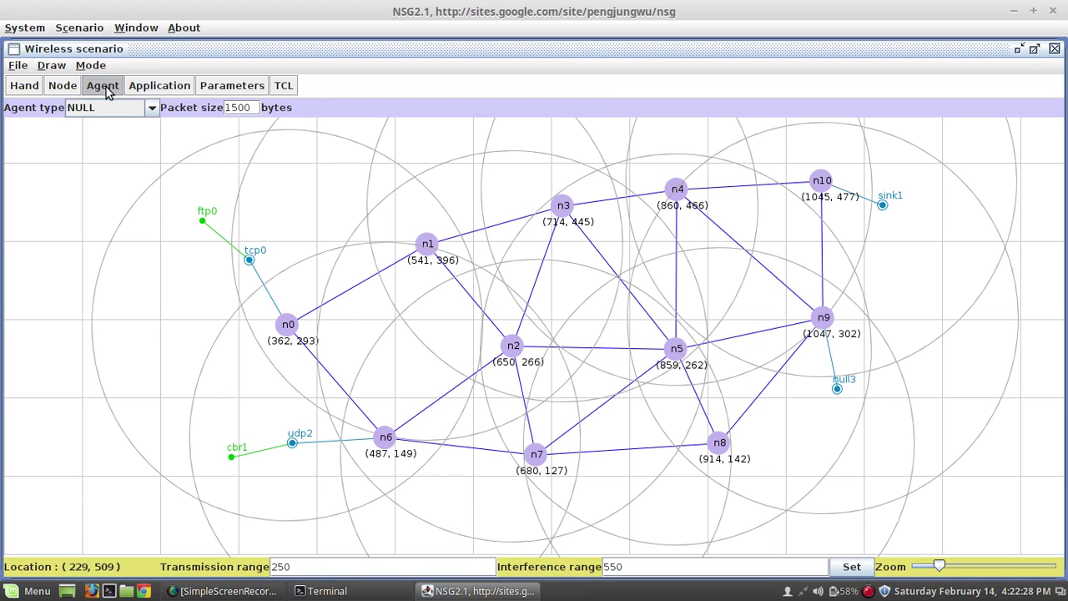
click(249, 259)
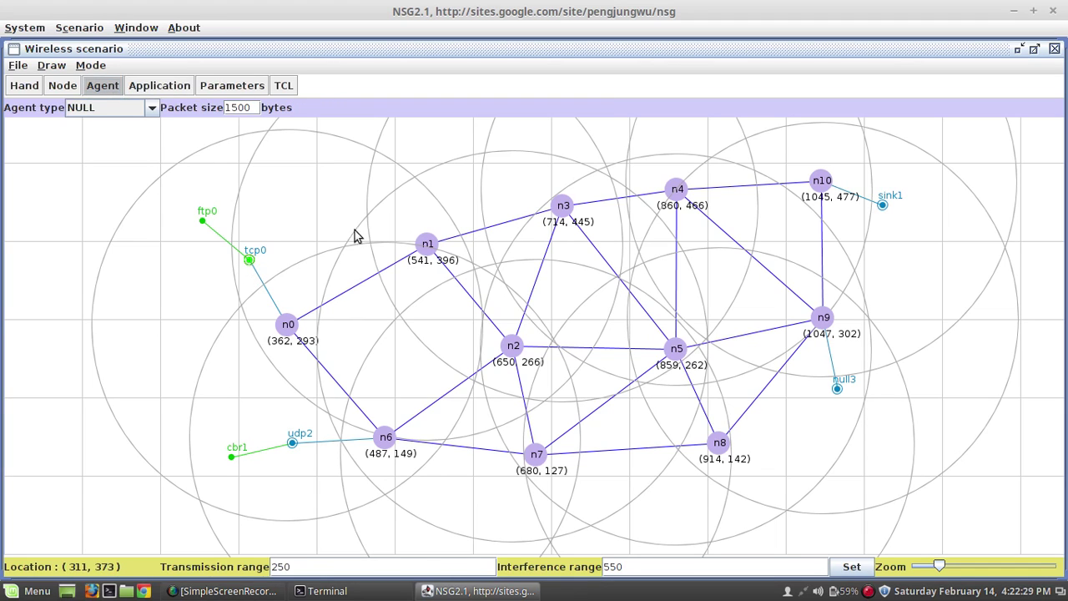
click(882, 206)
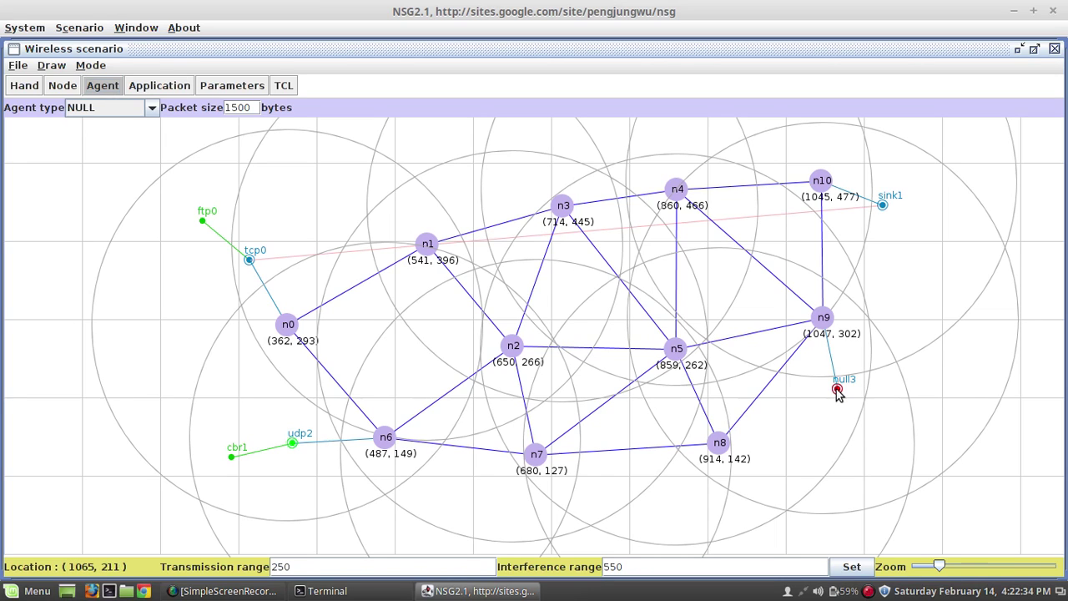
click(837, 390)
click(175, 88)
click(214, 89)
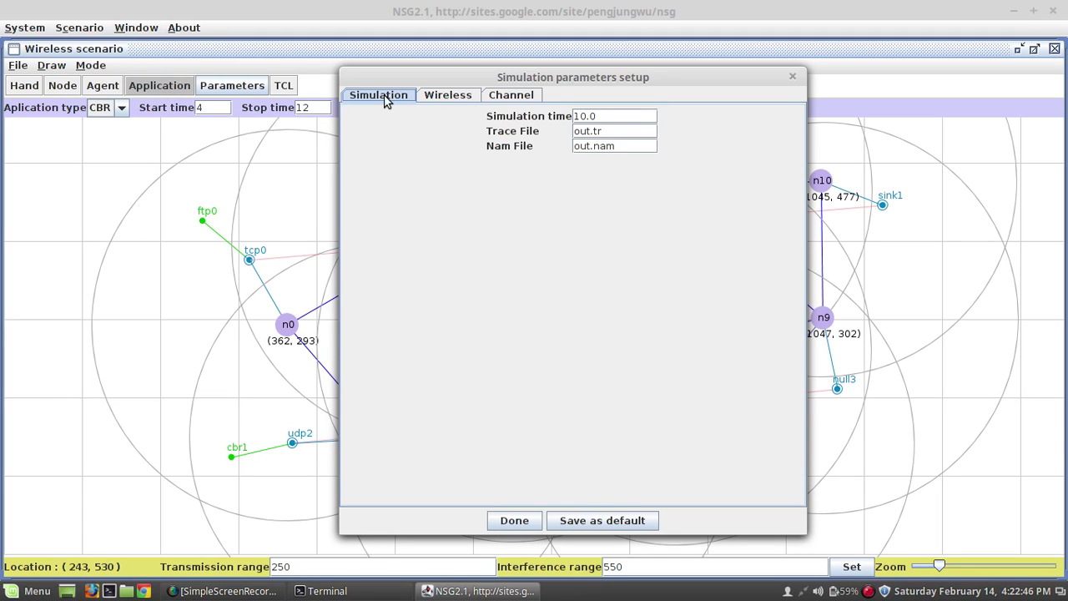
Set simulation time to 12 and rename the NAM output file to wireless
click(585, 120)
key(BackSpace)
text(2)
text(wireless)
click(586, 146)
key(BackSpace)
key(BackSpace)
key(BackSpace)
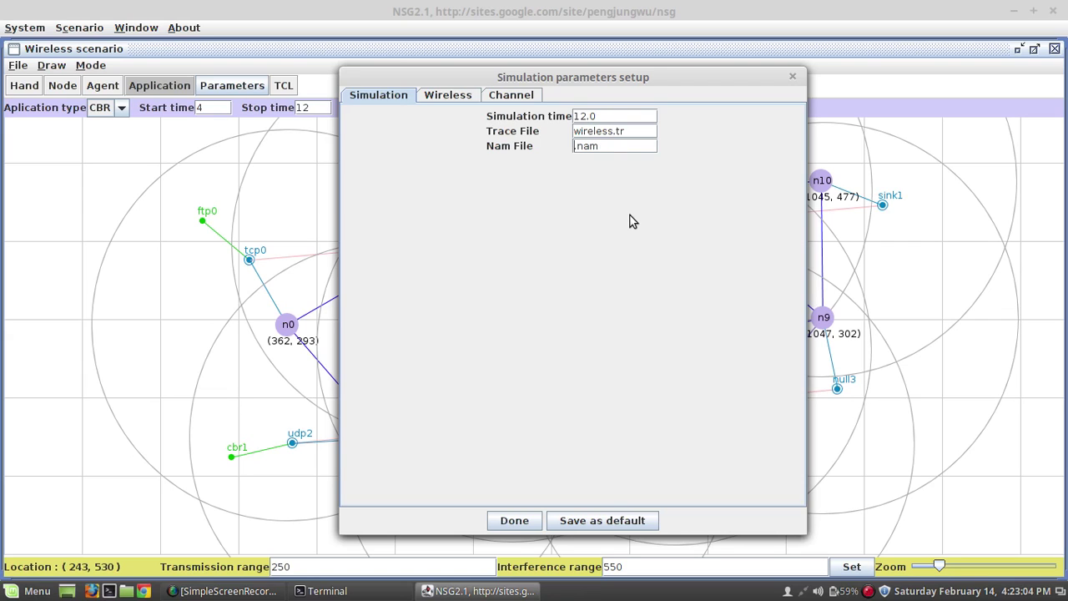
text(wireless)
Choose AODV as the wireless routing protocol and apply the parameters
click(446, 99)
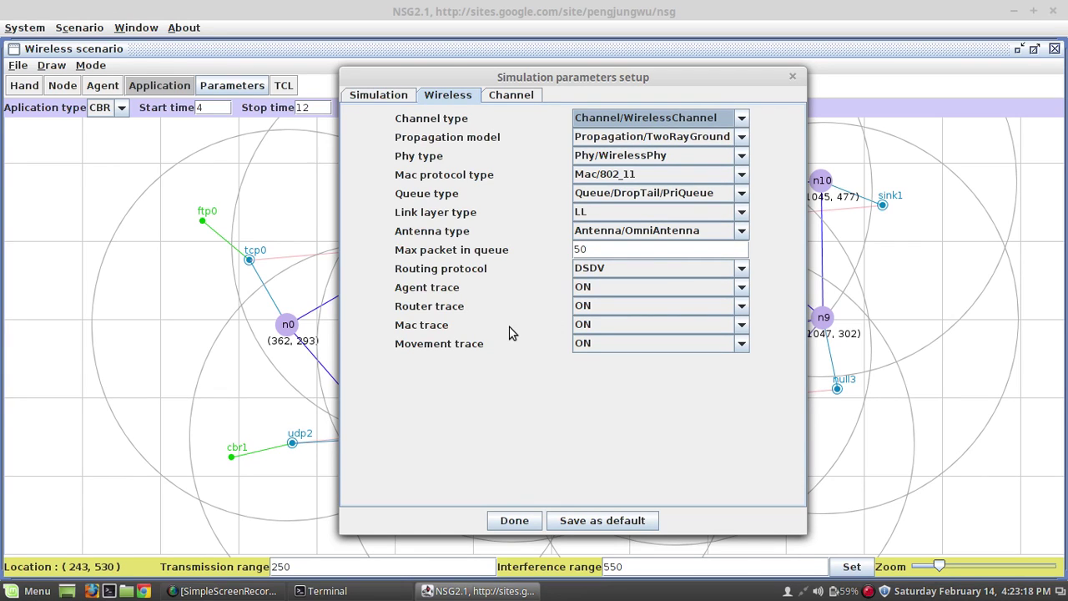
click(742, 269)
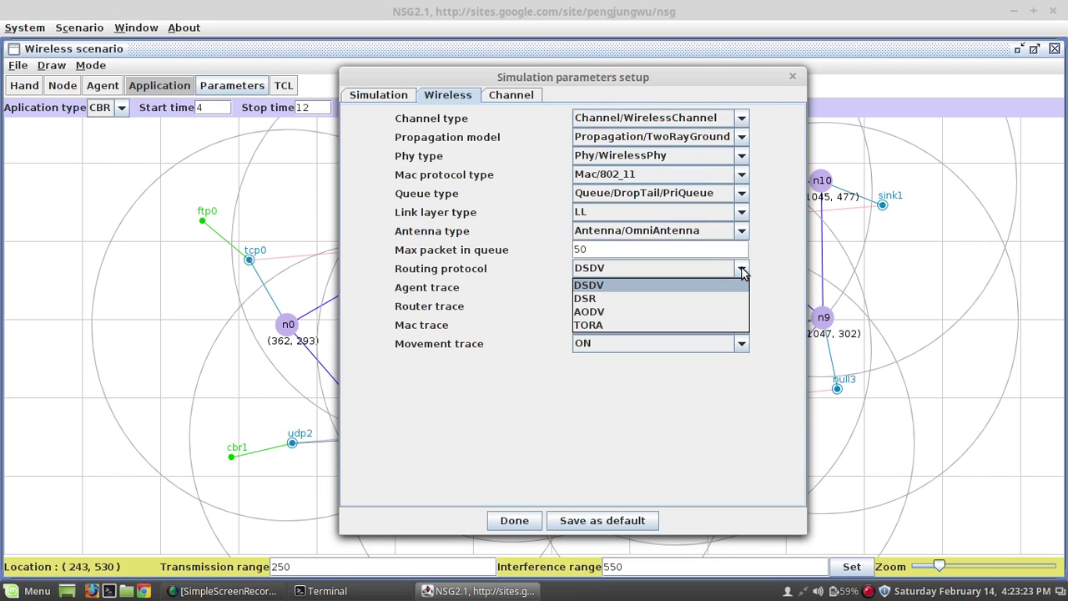
click(727, 311)
click(511, 97)
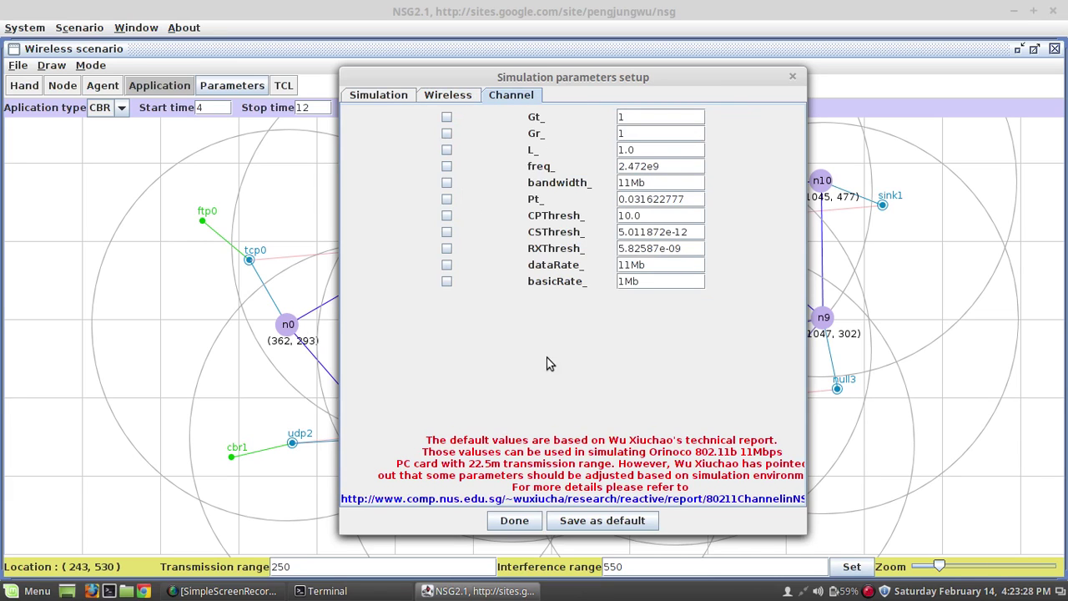
click(514, 520)
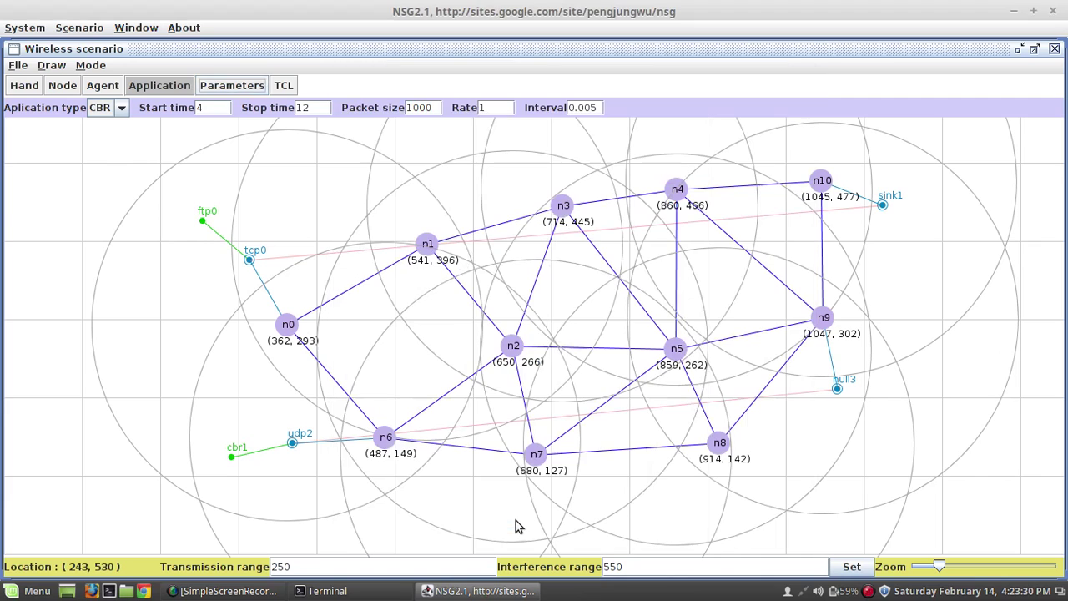
Generate the TCL script and save it as /home/nabin/wireless.tcl
click(285, 86)
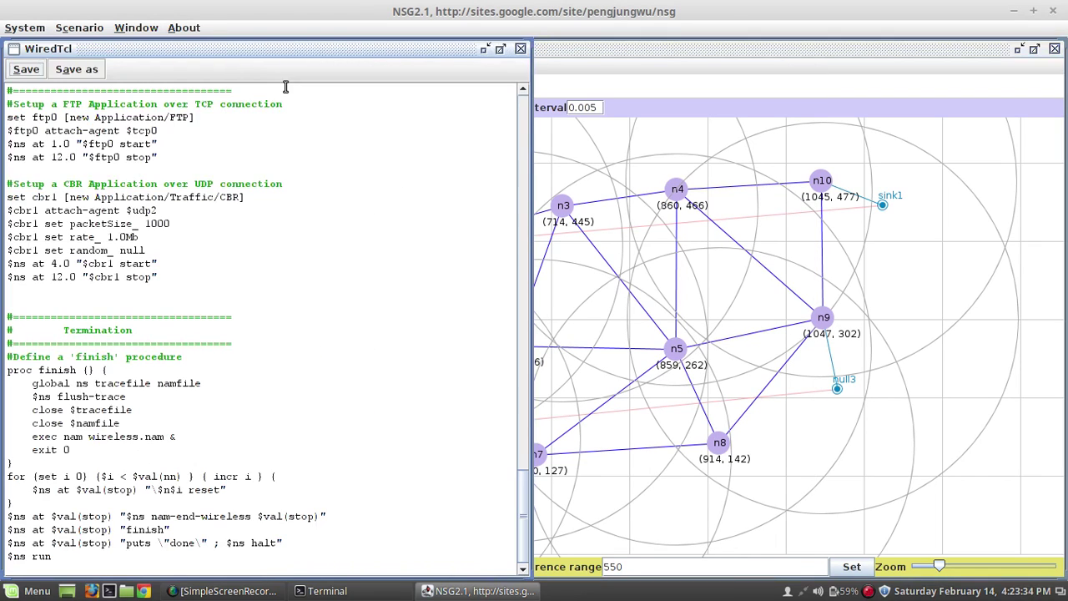
click(28, 72)
text(wireless.tcl)
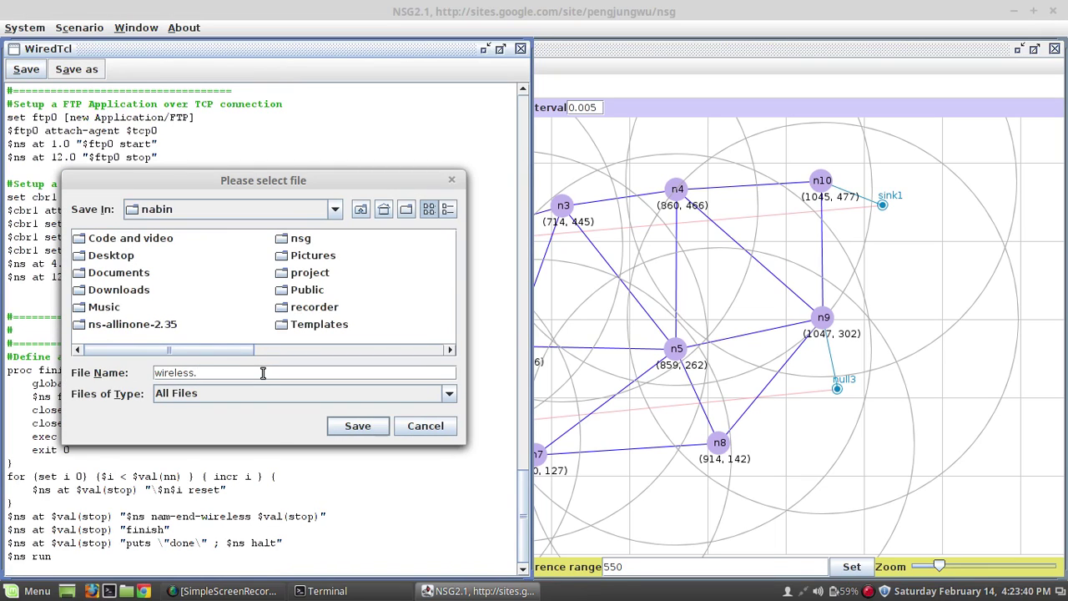
click(358, 425)
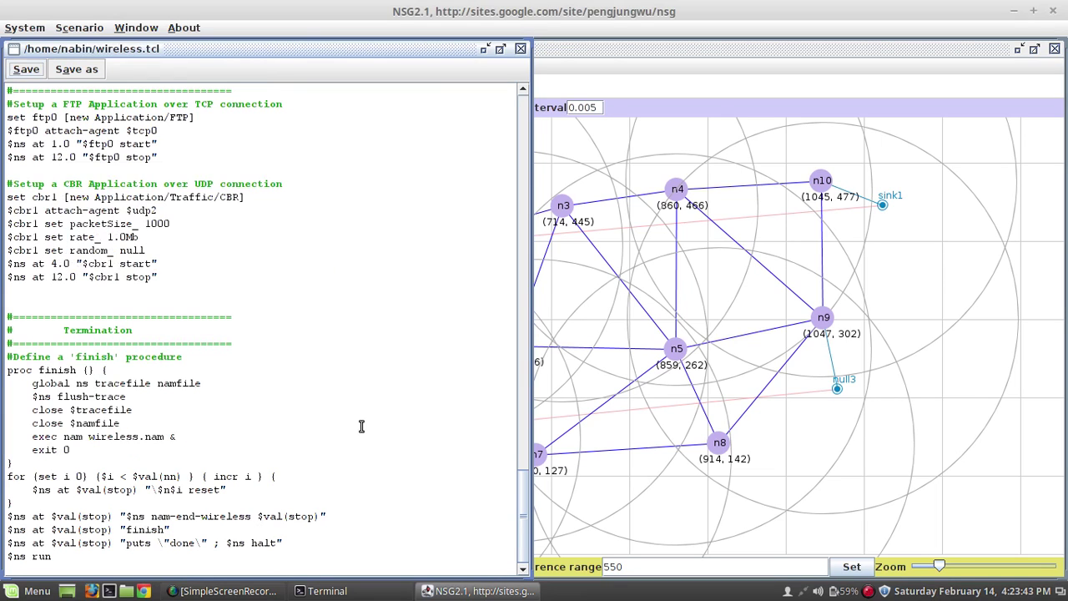
In a new Terminal tab with enlarged text, list the home folder files with ls
click(353, 594)
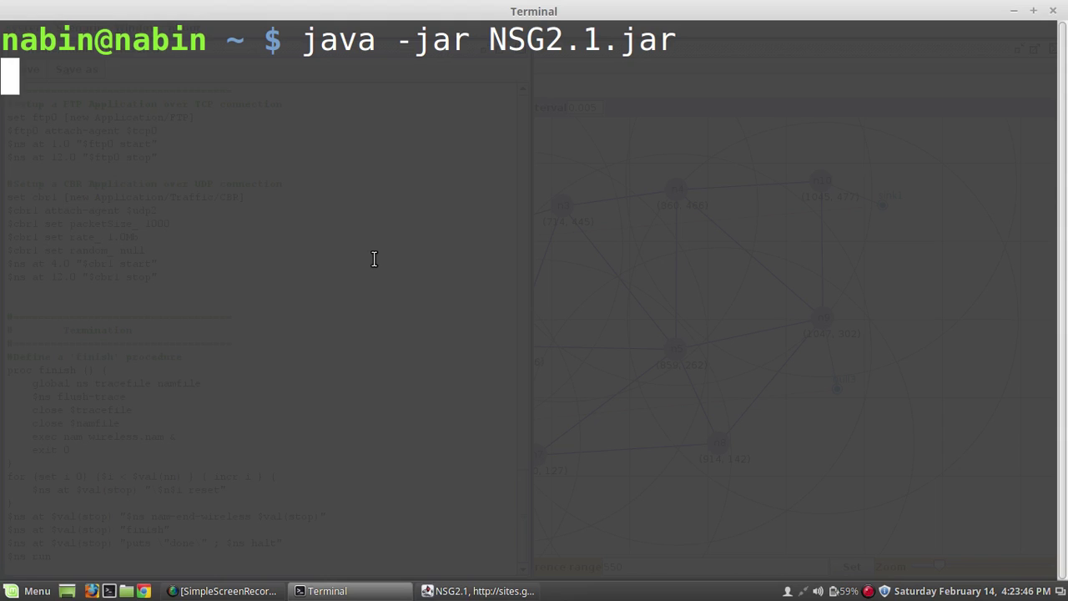
key(ctrl+shift+t)
key(ctrl+plus)
key(ctrl+plus)
key(ctrl+plus)
text(l;s)
key(BackSpace)
key(BackSpace)
text(s)
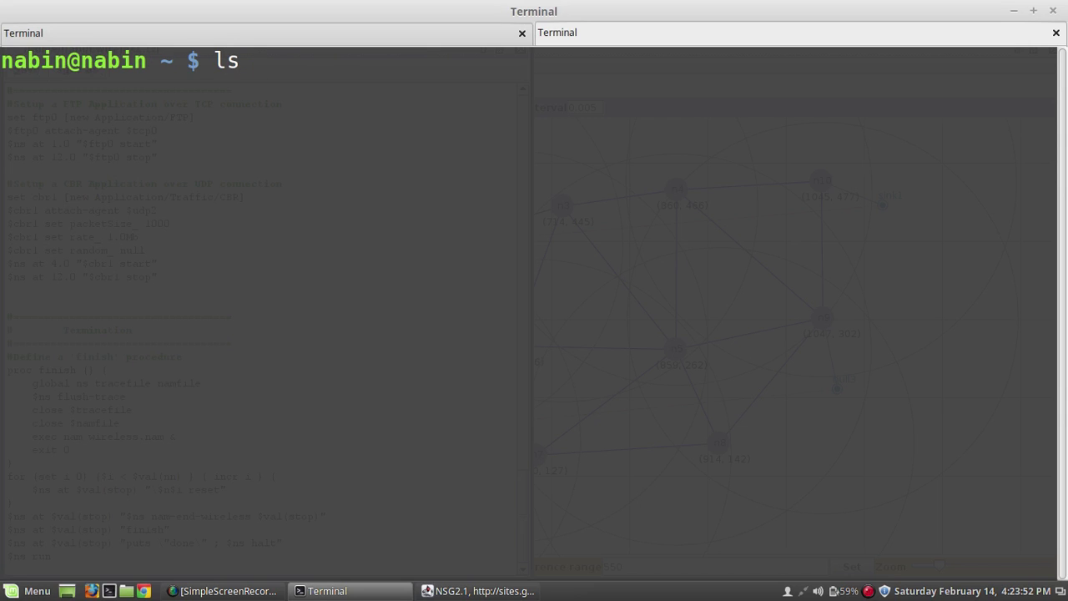
key(Return)
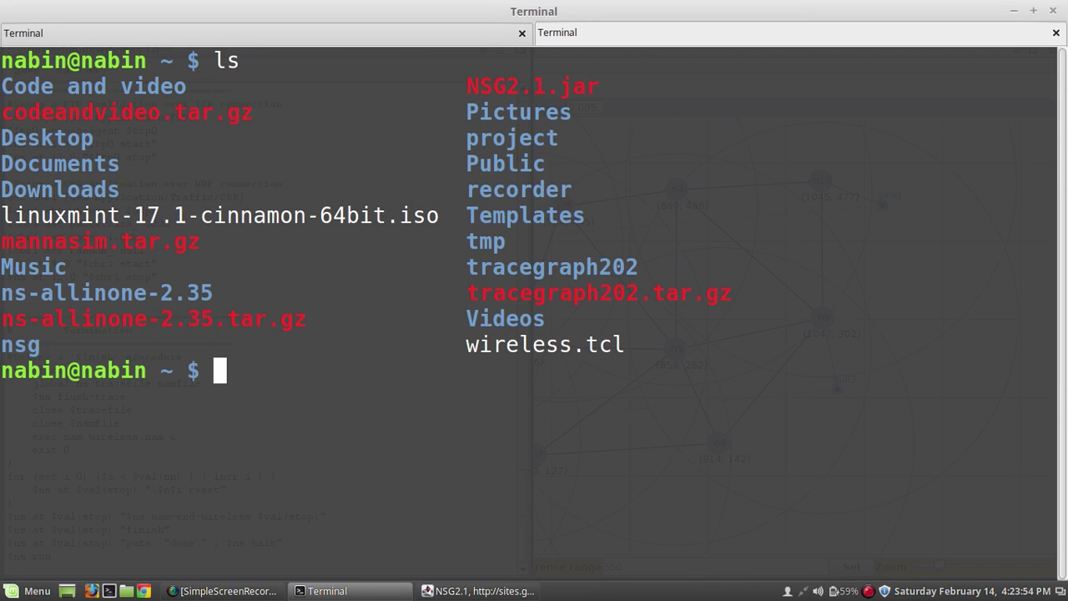
Run the simulation with 'ns wireless.tcl', launching NAM with wireless.nam
text(ns wir)
key(Tab)
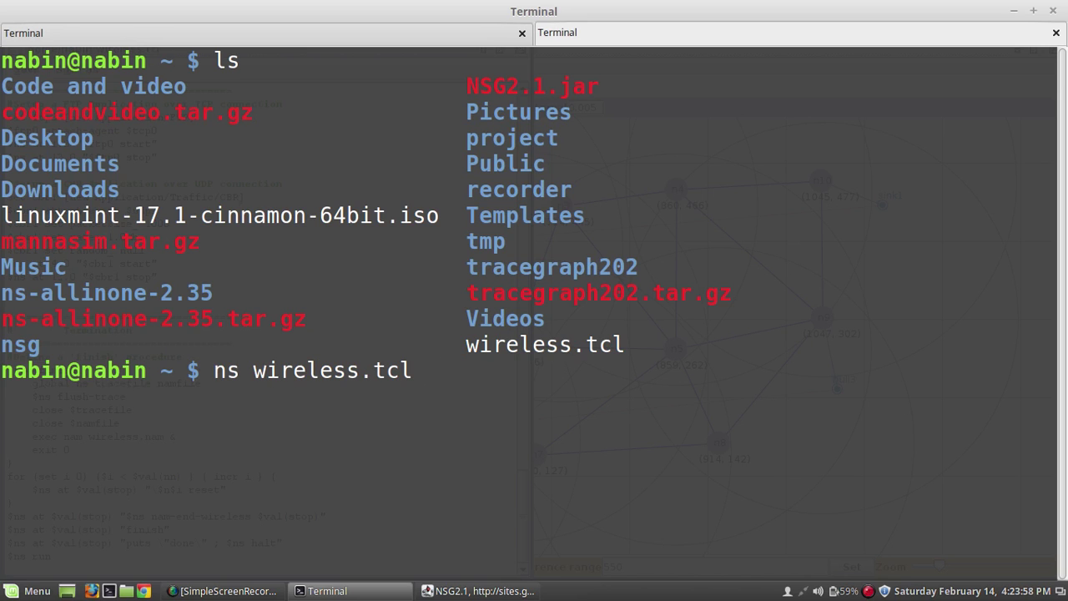
key(Return)
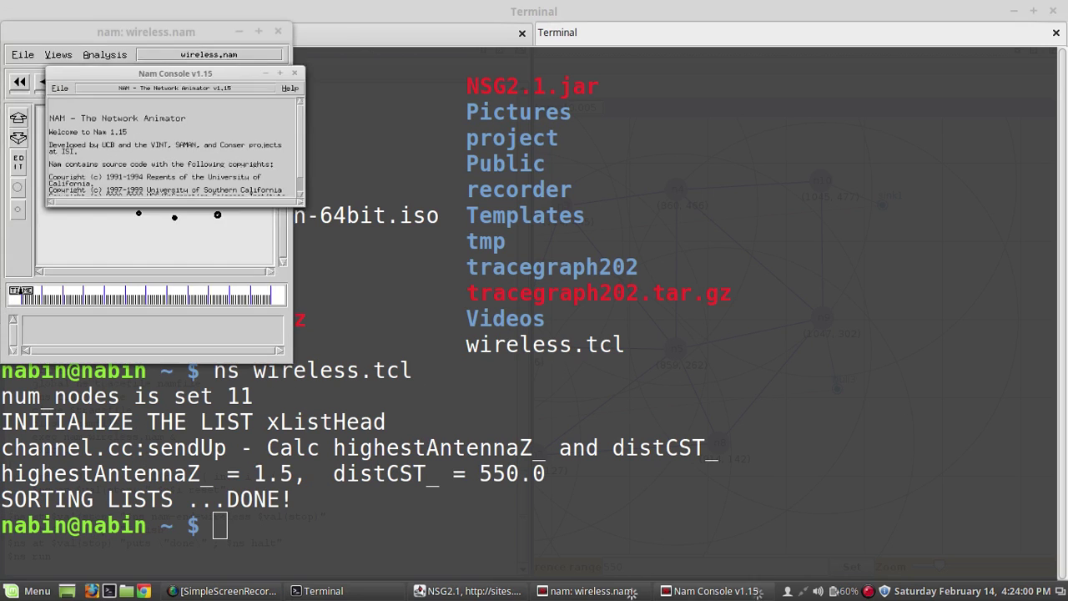
Maximize the wireless.nam window and zoom in so the nodes appear larger
click(127, 34)
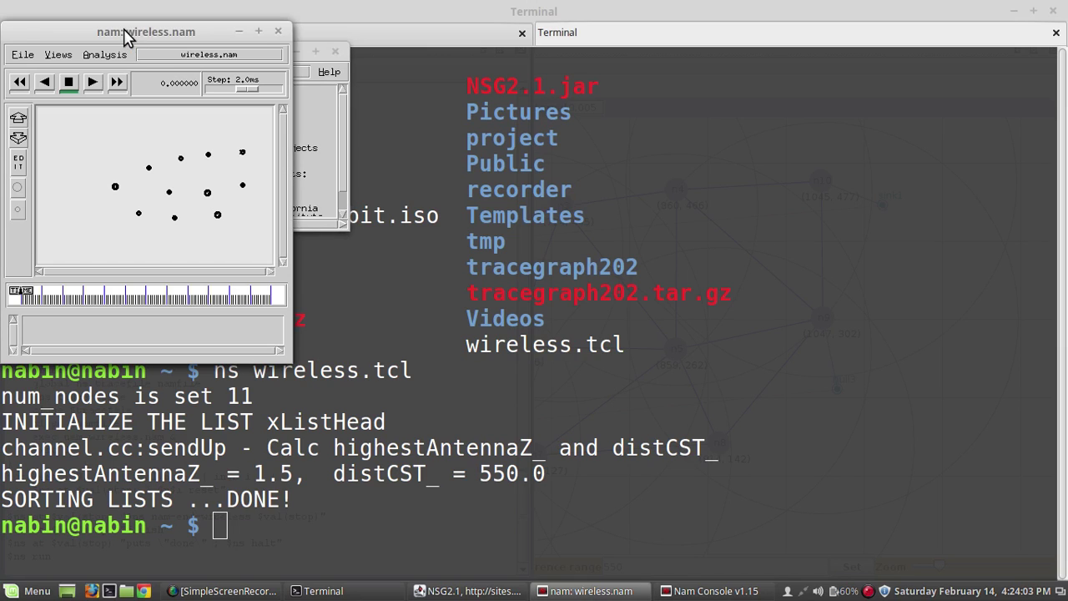
click(259, 31)
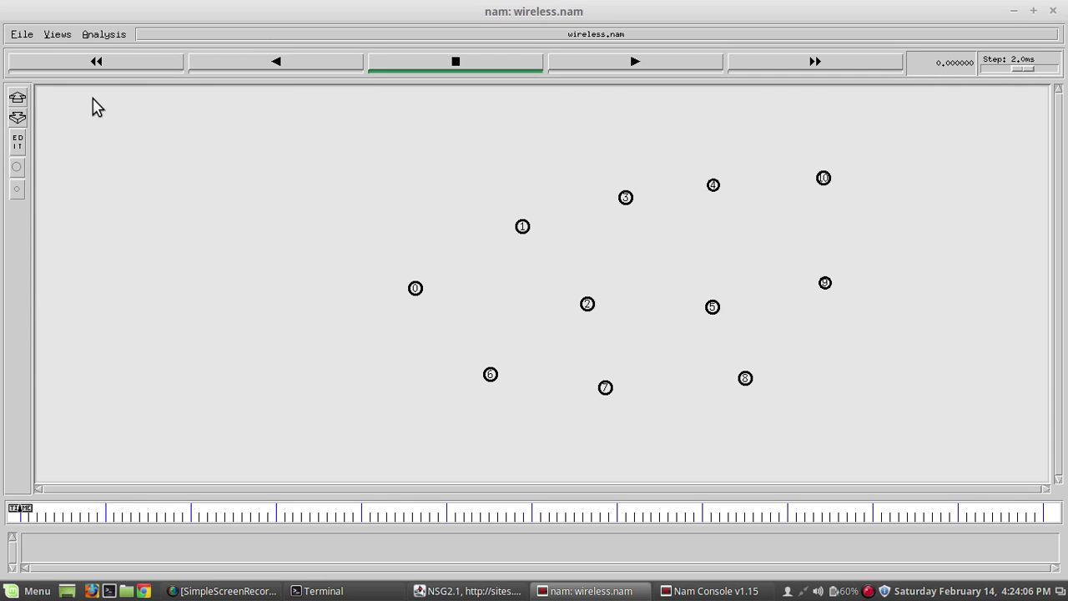
click(16, 99)
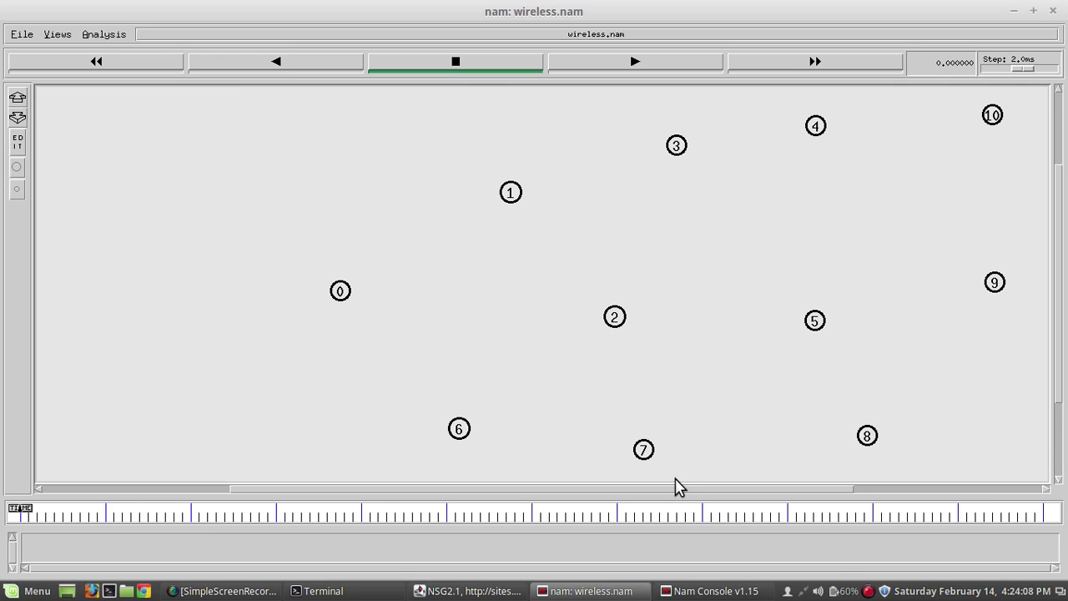
mouse_move(677, 488)
mouse_down()
mouse_move(665, 493)
mouse_move(719, 493)
mouse_up()
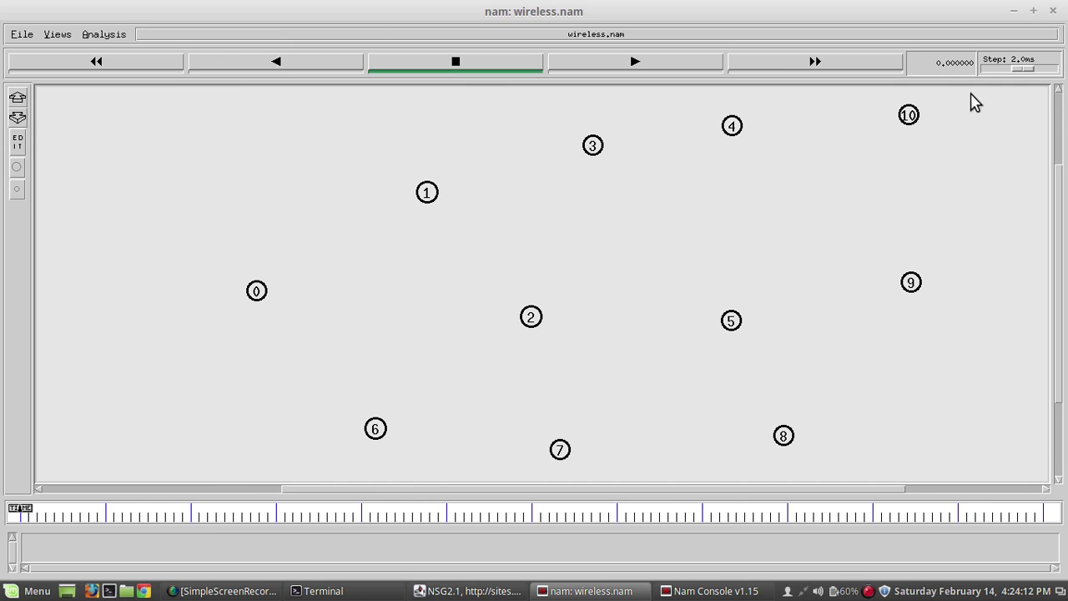
Play the animation and tune the Step slider for a comfortable playback speed
click(632, 71)
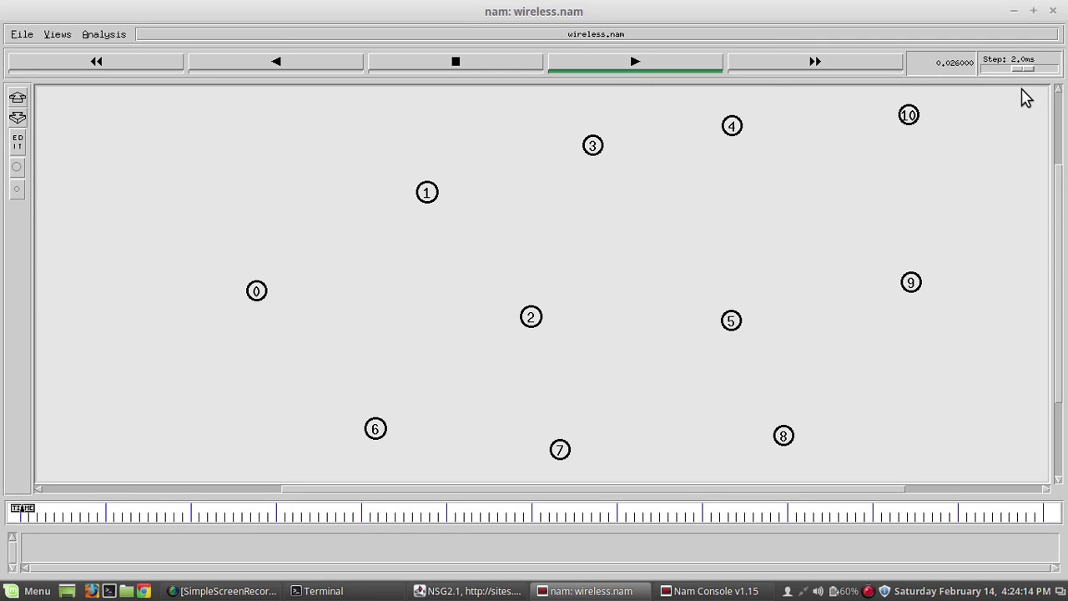
drag(1019, 72, 1024, 73)
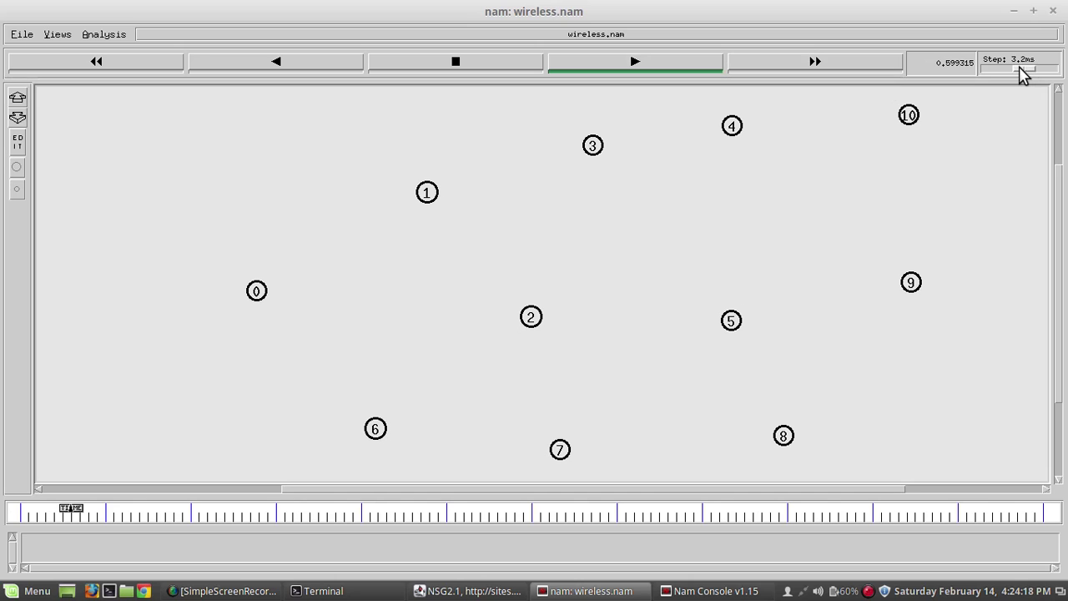
drag(1024, 73, 1023, 75)
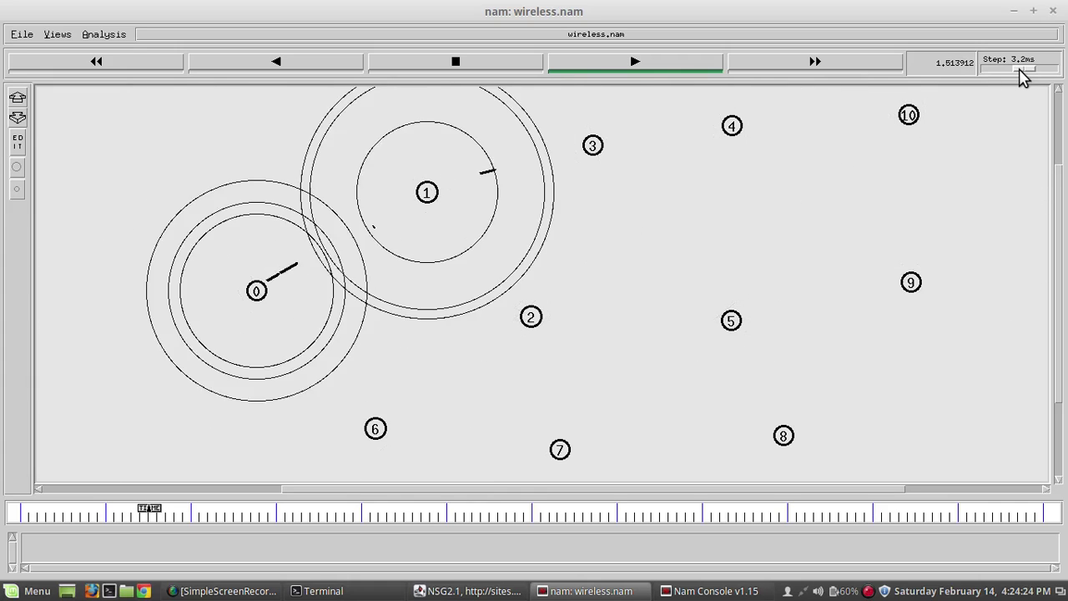
drag(1023, 75, 1014, 72)
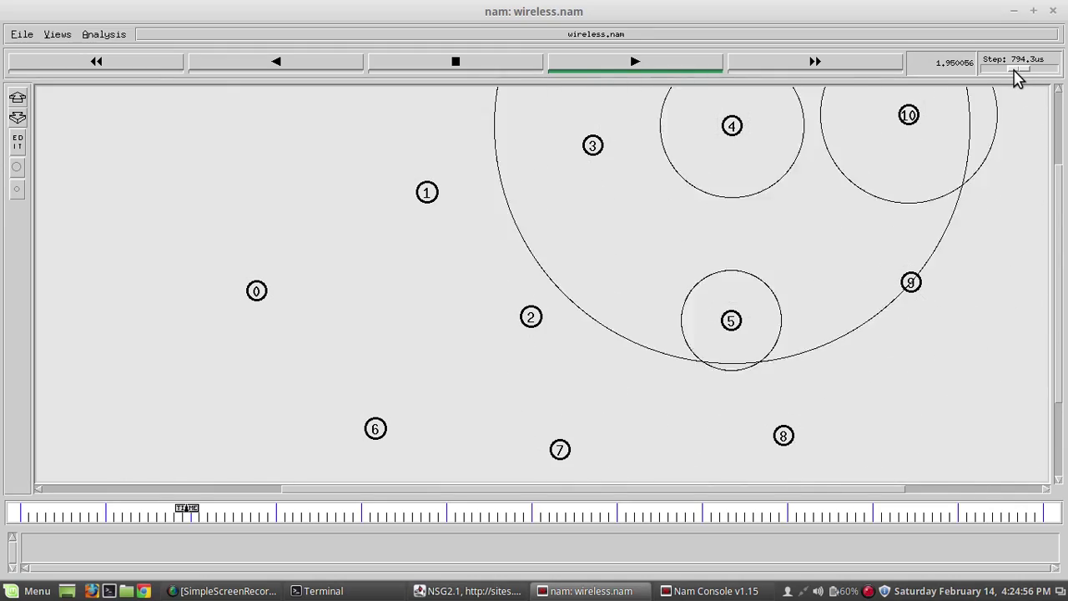
drag(1017, 76, 1026, 78)
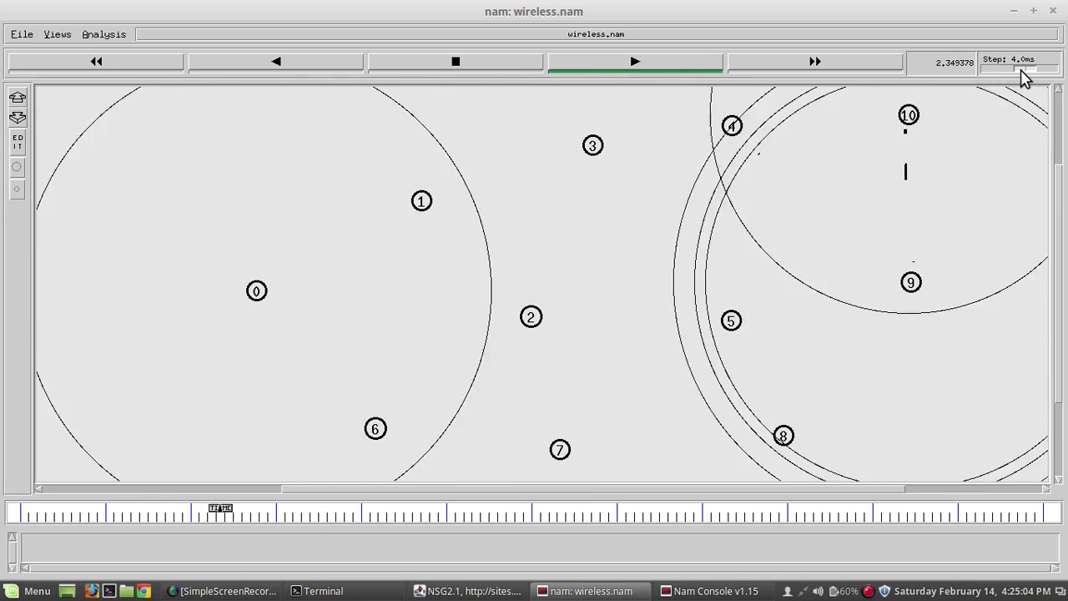
Raise the playback step from about 4.0ms until the animation ends near 12.03 seconds
drag(1026, 77, 1017, 77)
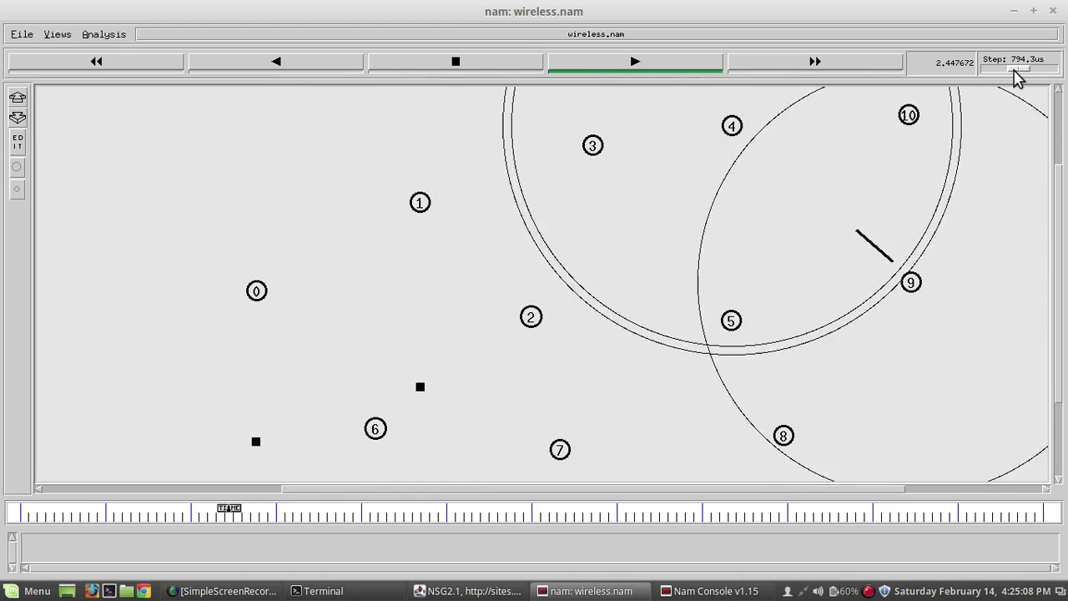
drag(1017, 78, 1026, 76)
click(1026, 77)
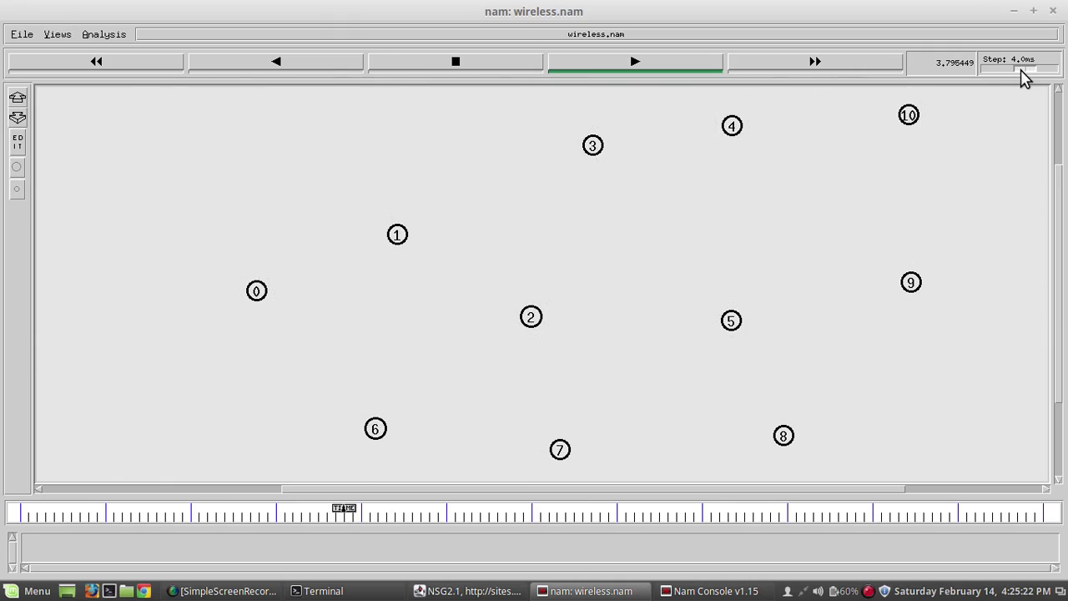
mouse_move(1025, 77)
mouse_down()
mouse_move(1035, 75)
mouse_move(1021, 76)
mouse_up()
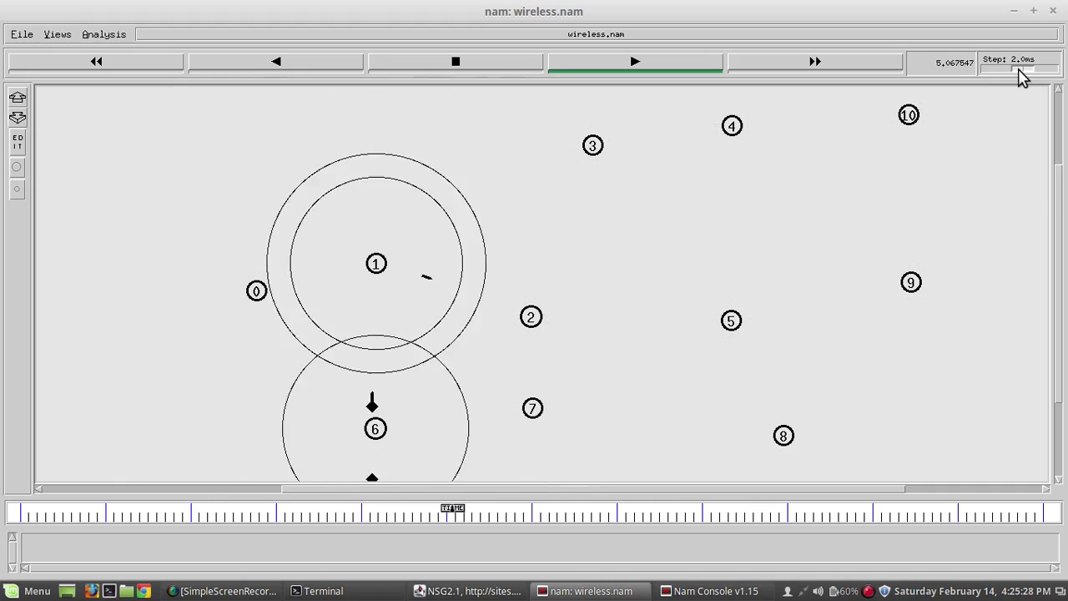
drag(1022, 75, 1035, 75)
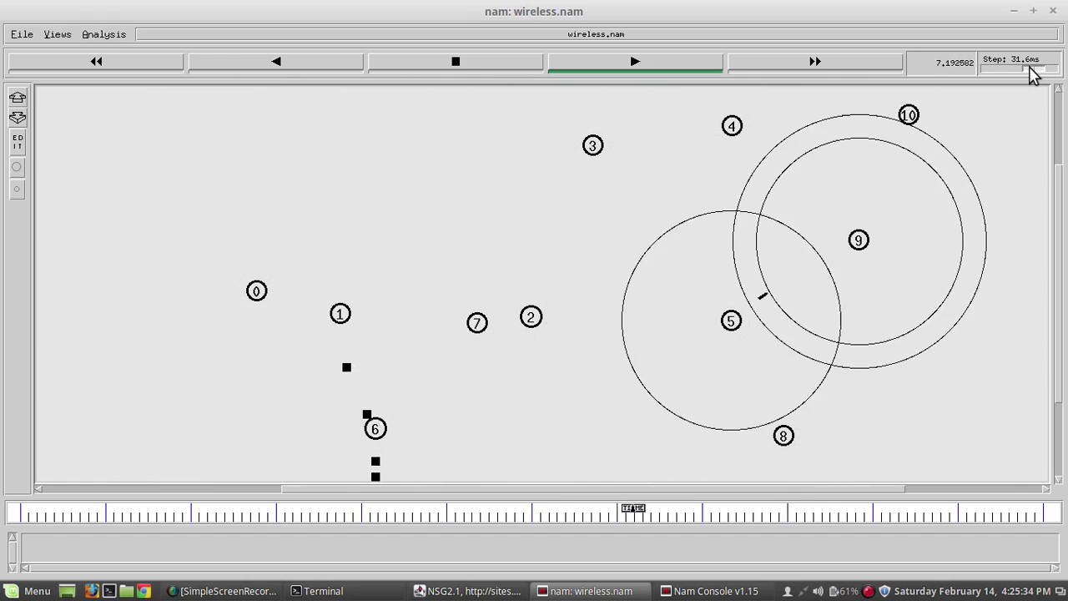
drag(1033, 73, 1035, 73)
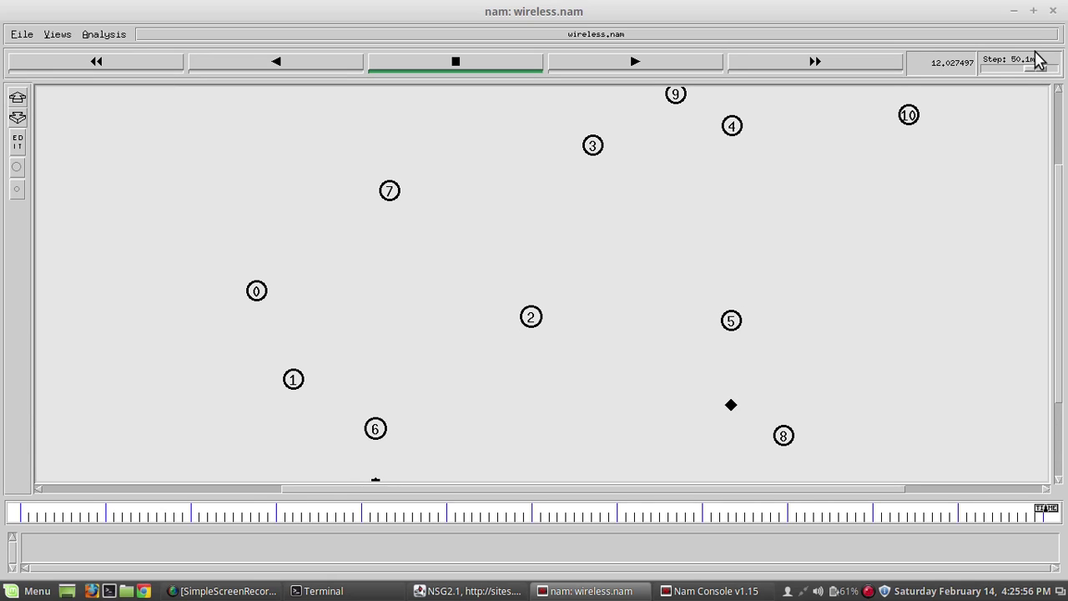
Close the wireless.nam animation window and the Nam Console
click(1053, 11)
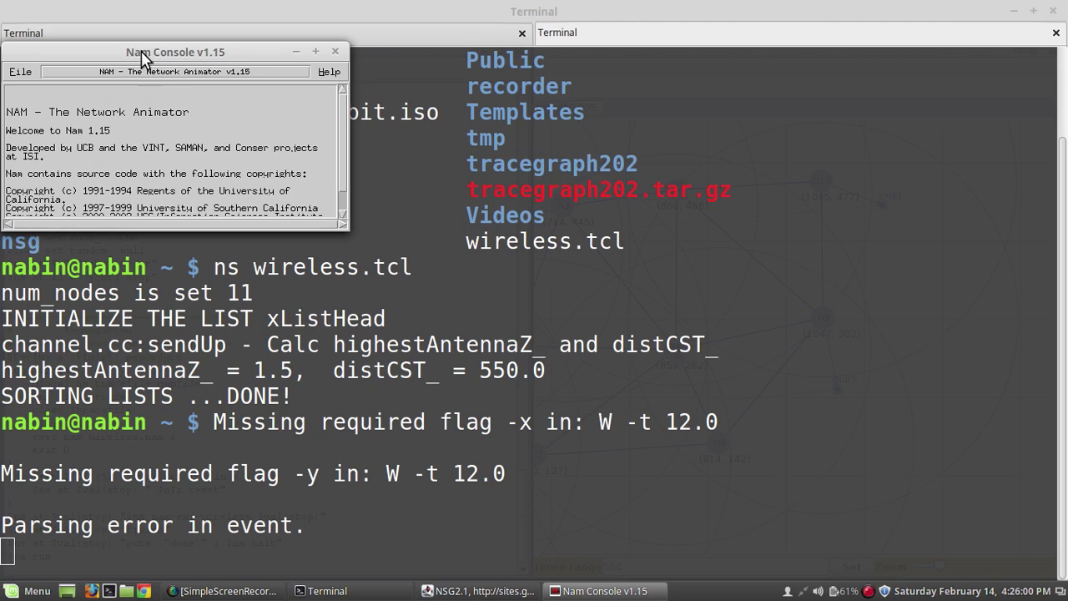
drag(149, 55, 649, 195)
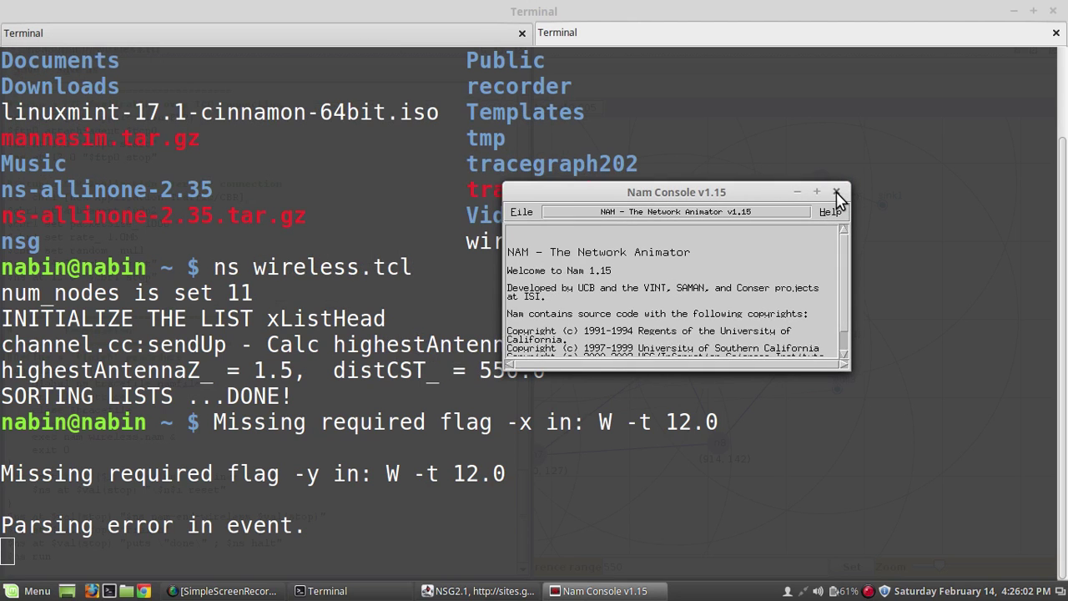
click(836, 194)
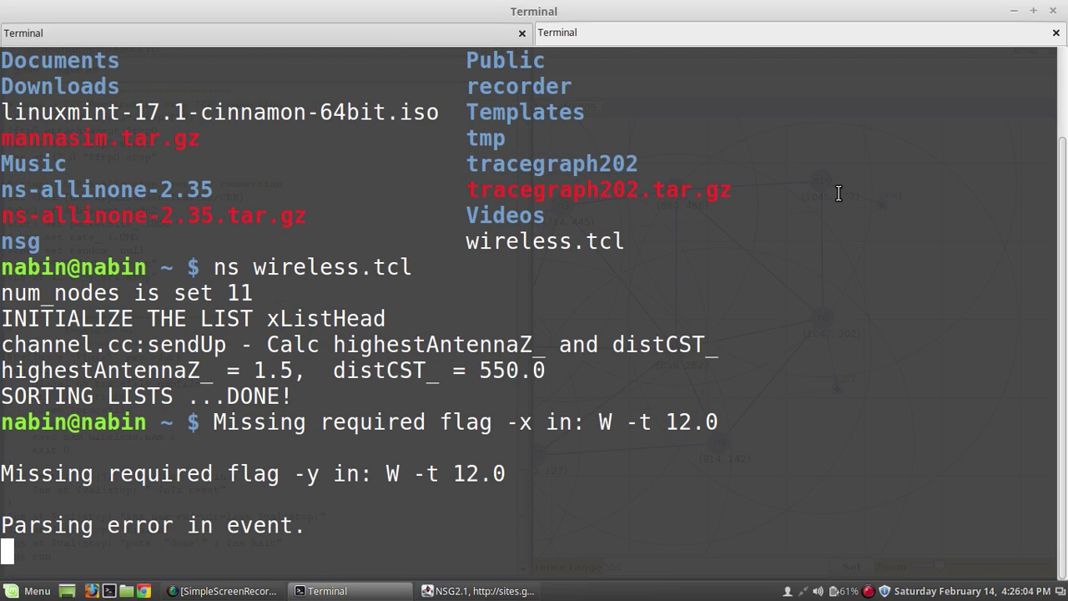